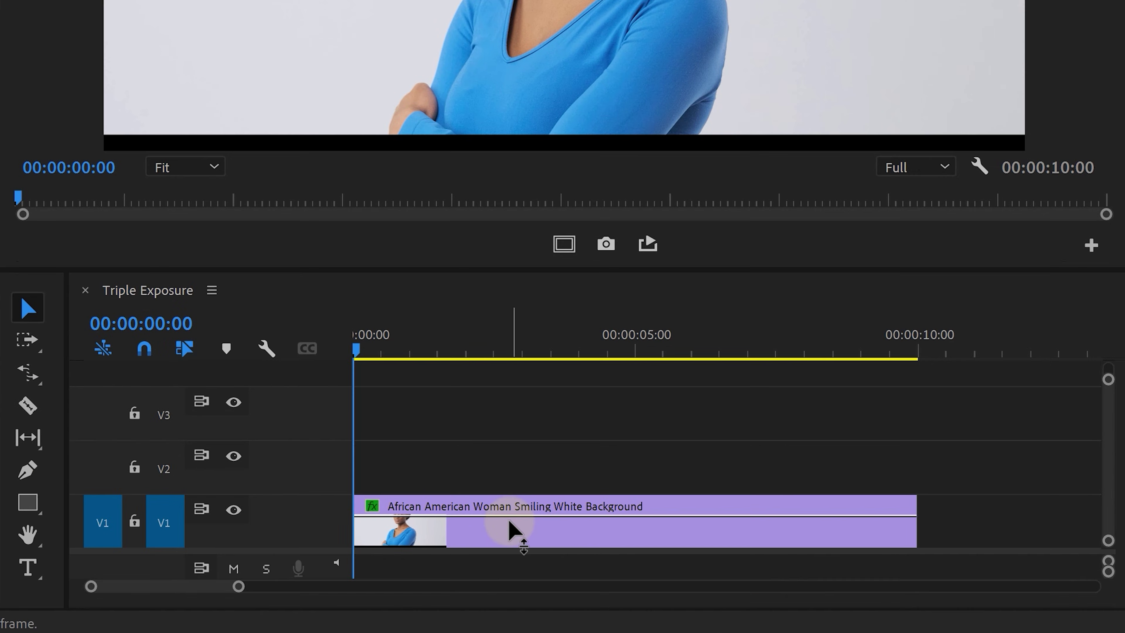
# Step: Crush the woman clip's RGB curve into a hard black/white cutoff and set Saturation to 0
pyautogui.click(606, 575)
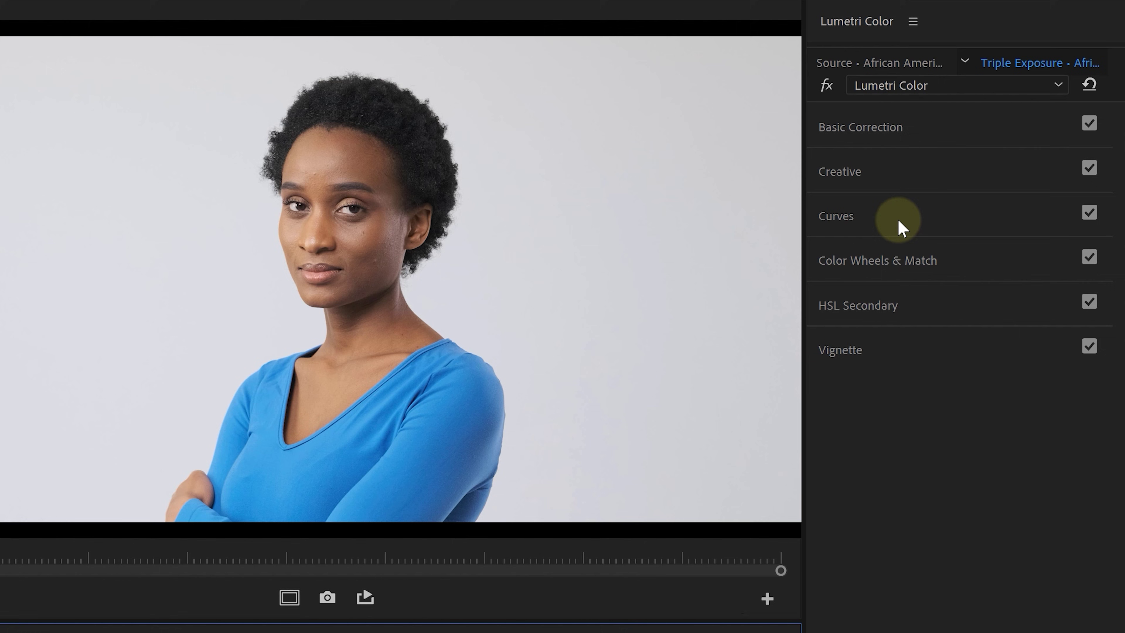
pyautogui.click(898, 220)
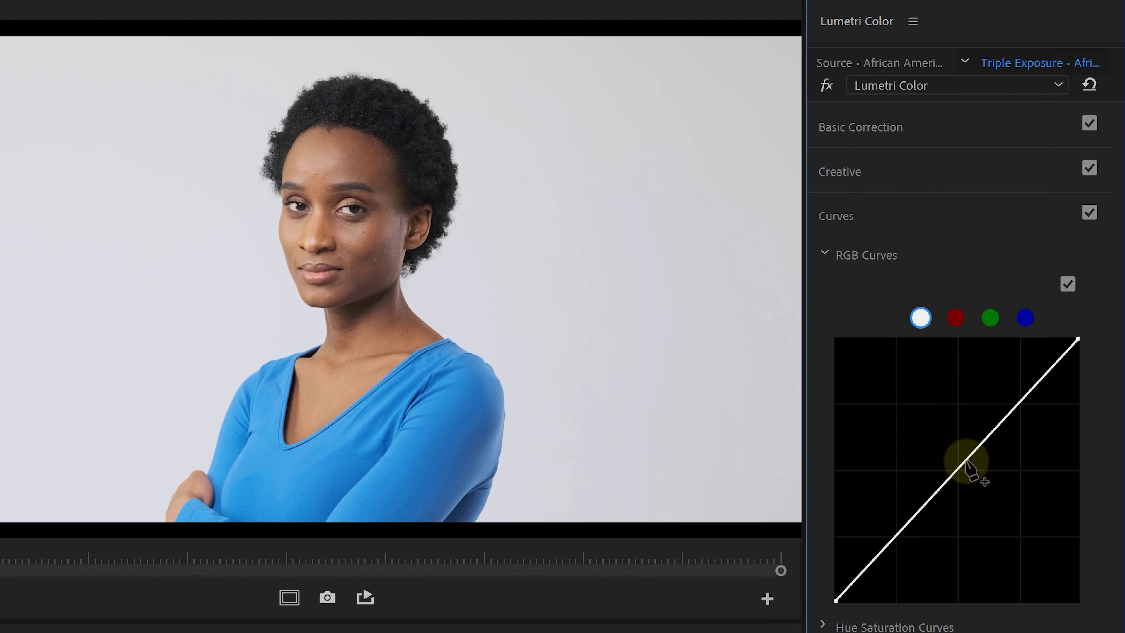
pyautogui.moveTo(965, 461); pyautogui.dragTo(1005, 601)
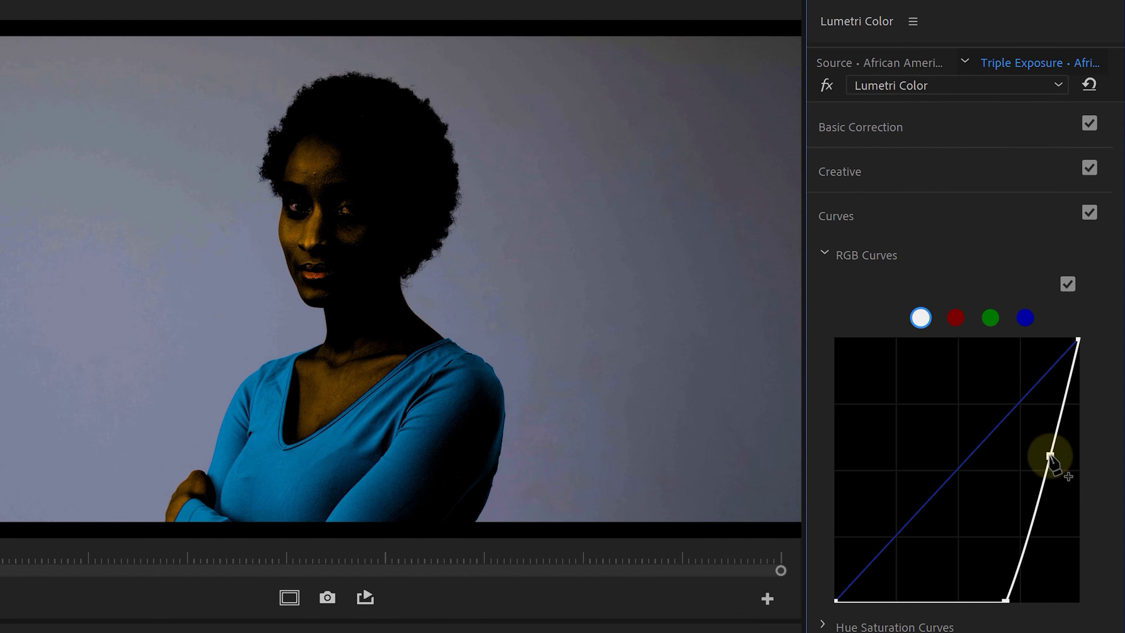
pyautogui.moveTo(1050, 456); pyautogui.dragTo(1026, 330)
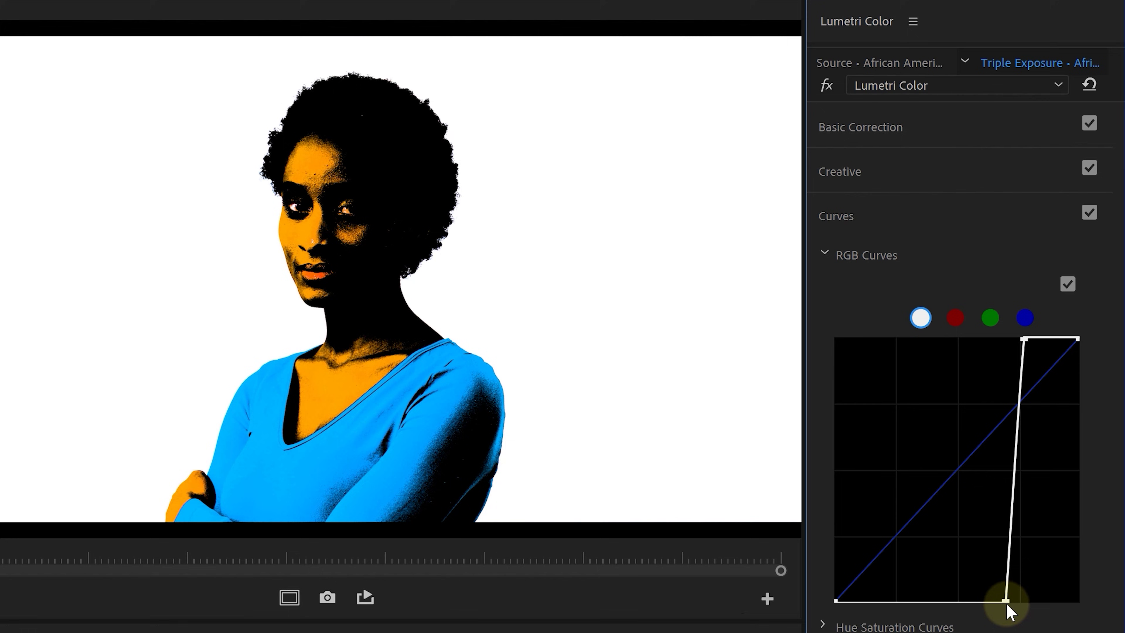
pyautogui.moveTo(1009, 602); pyautogui.dragTo(1030, 607)
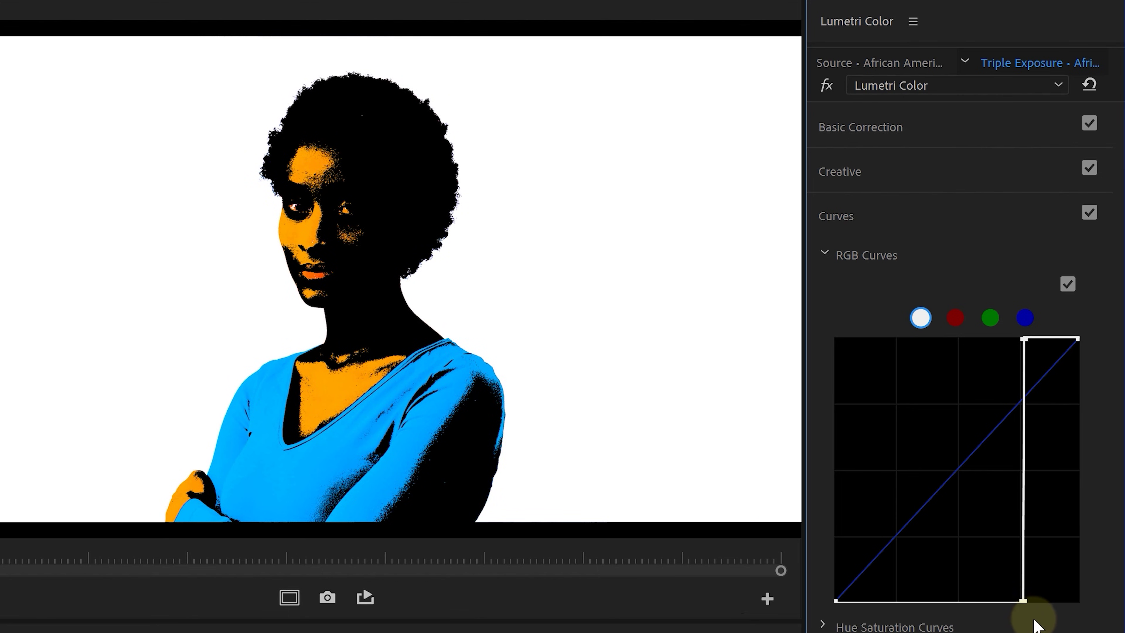
pyautogui.click(914, 136)
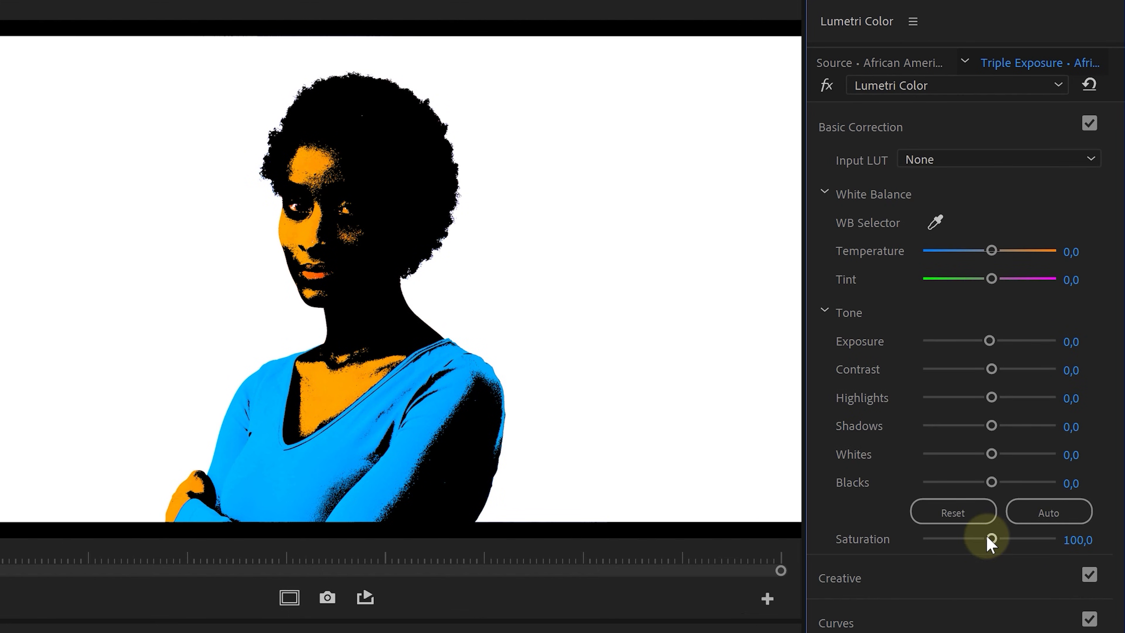
pyautogui.moveTo(987, 537); pyautogui.dragTo(915, 539)
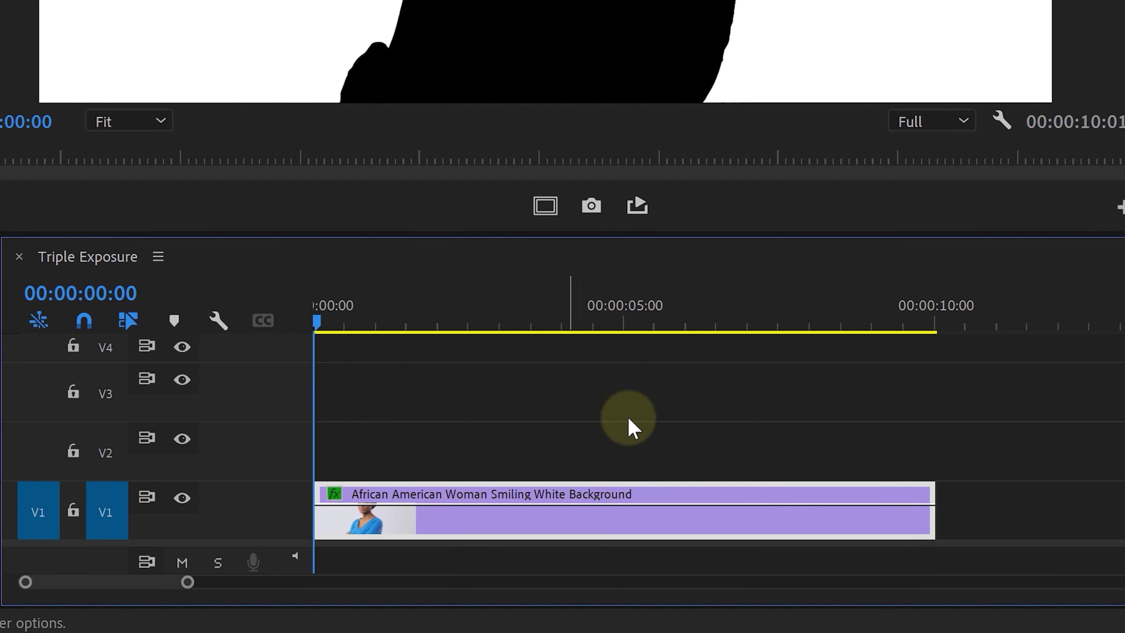
# Step: Trim the V1 clip to a few frames, set it to 5% speed with Optical Flow, and play it
pyautogui.moveTo(928, 511); pyautogui.dragTo(322, 493)
pyautogui.rightClick(320, 518)
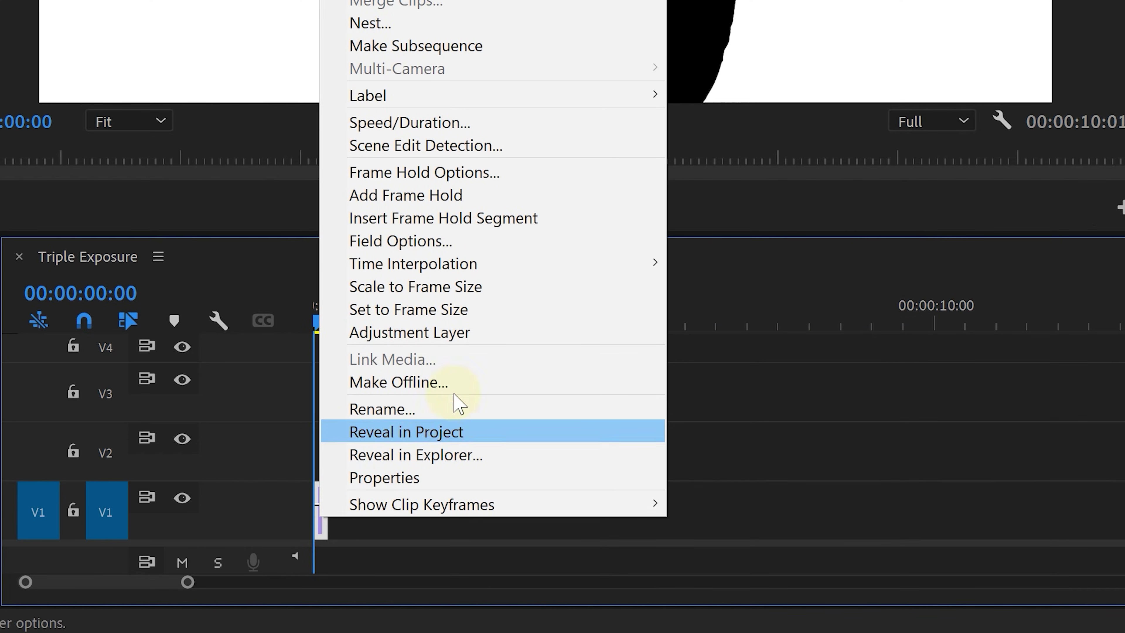
pyautogui.click(541, 122)
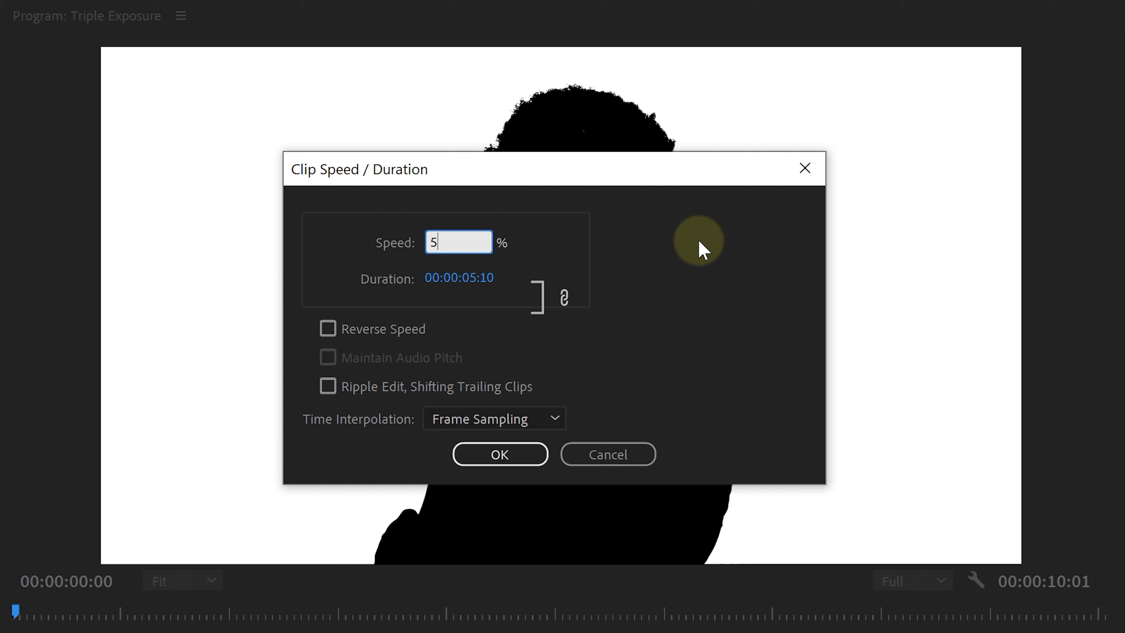
pyautogui.write('5')
pyautogui.click(698, 240)
pyautogui.click(552, 418)
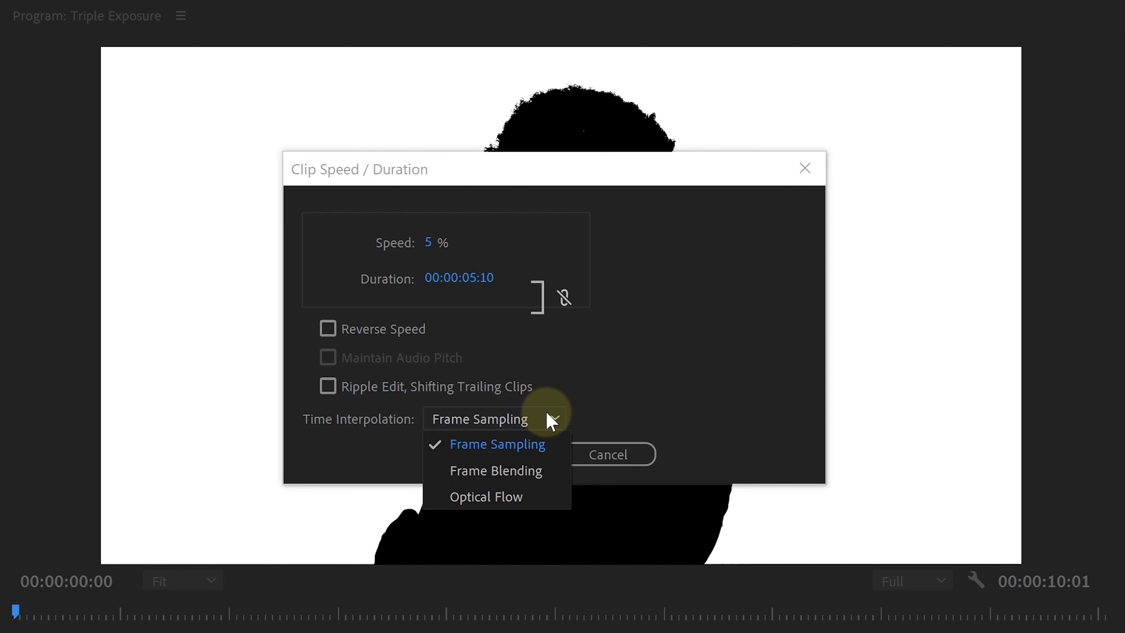
pyautogui.click(538, 496)
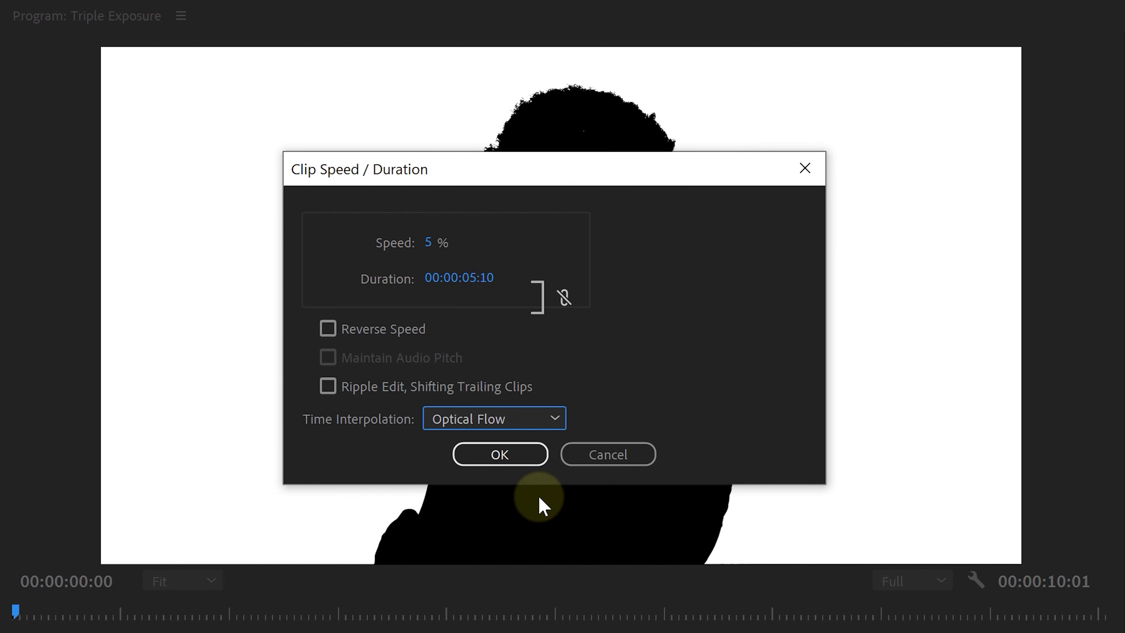
pyautogui.press('Return')
pyautogui.press('space')
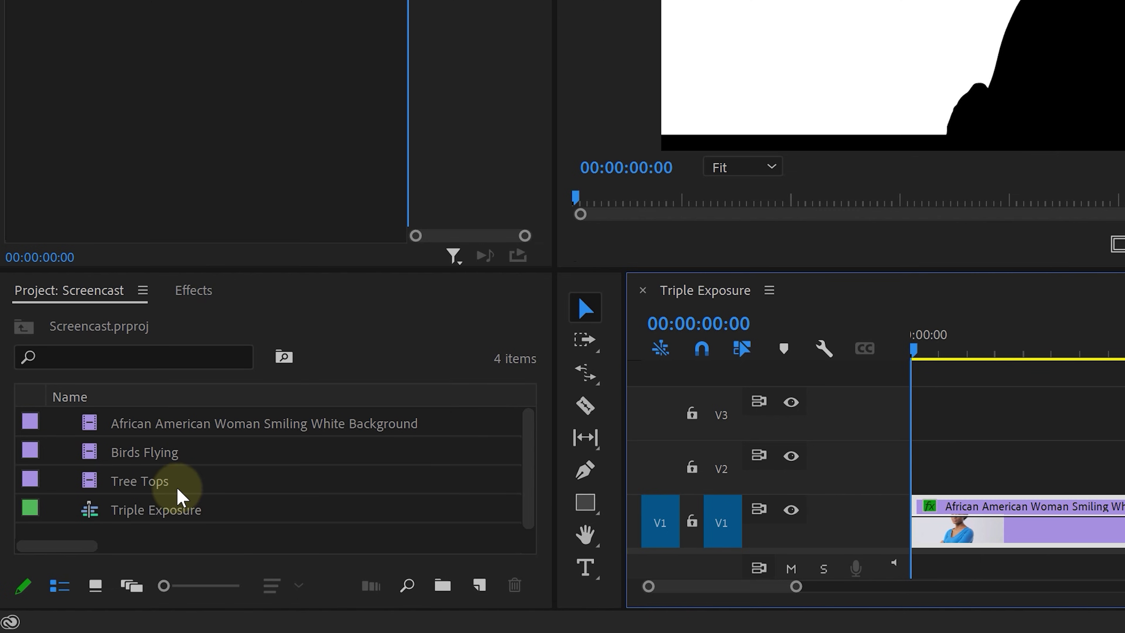
# Step: Place Tree Tops on V2 and crush its RGB curve into black trees on white
pyautogui.moveTo(179, 496); pyautogui.dragTo(870, 467)
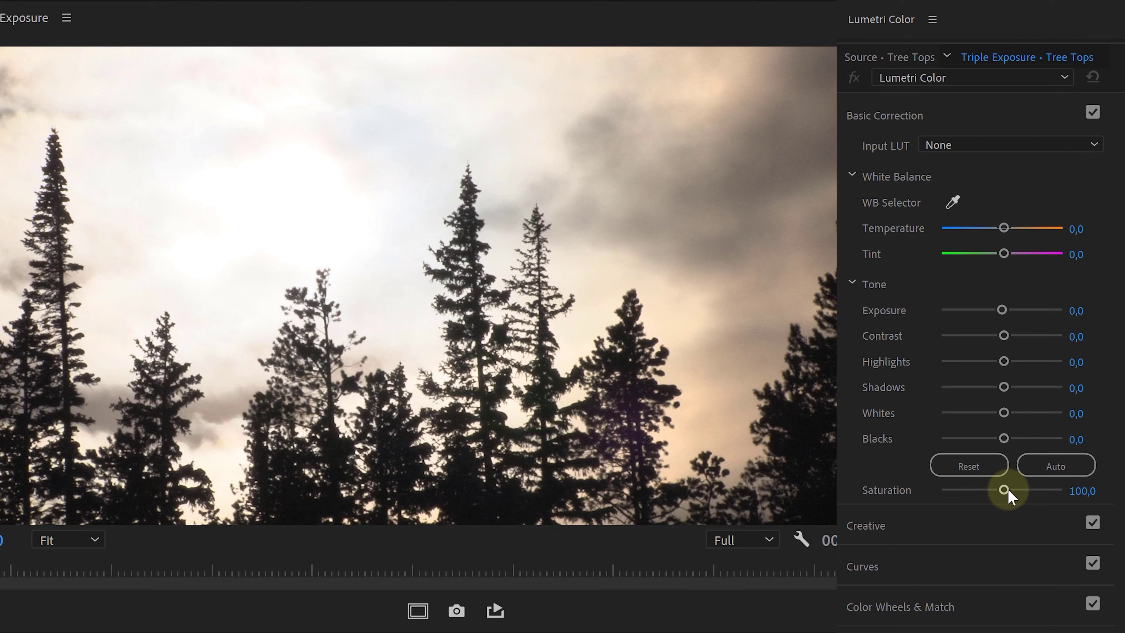
pyautogui.click(878, 566)
pyautogui.moveTo(1032, 361); pyautogui.dragTo(1006, 296)
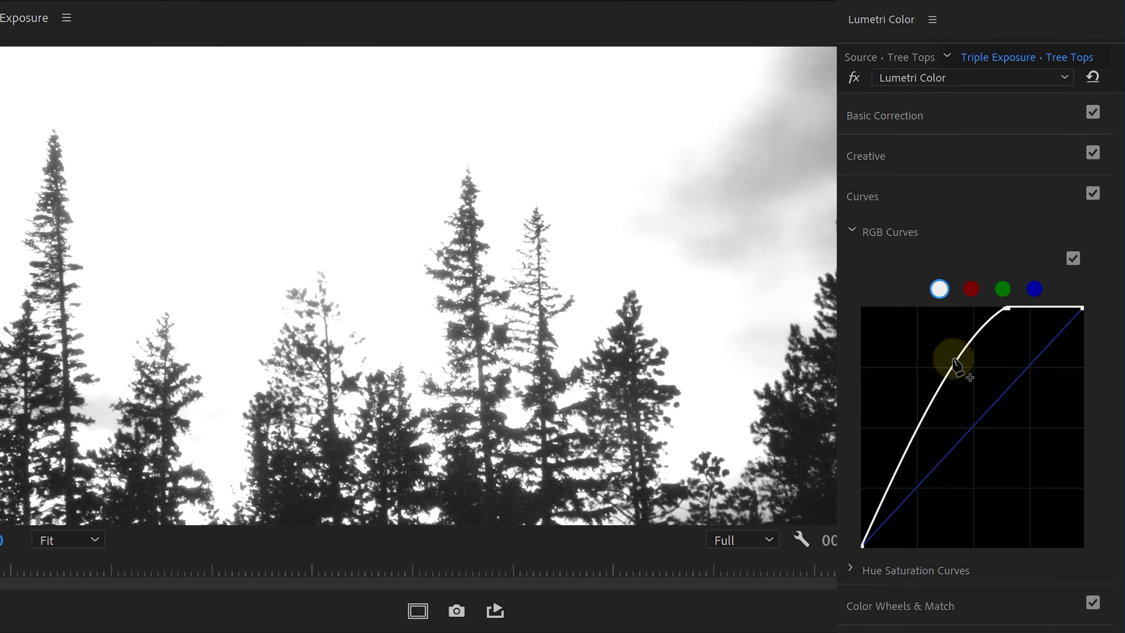
pyautogui.moveTo(953, 390); pyautogui.dragTo(935, 545)
# Step: Shrink and position the trees on the silhouette's head, then mask them around the hair
pyautogui.click(113, 423)
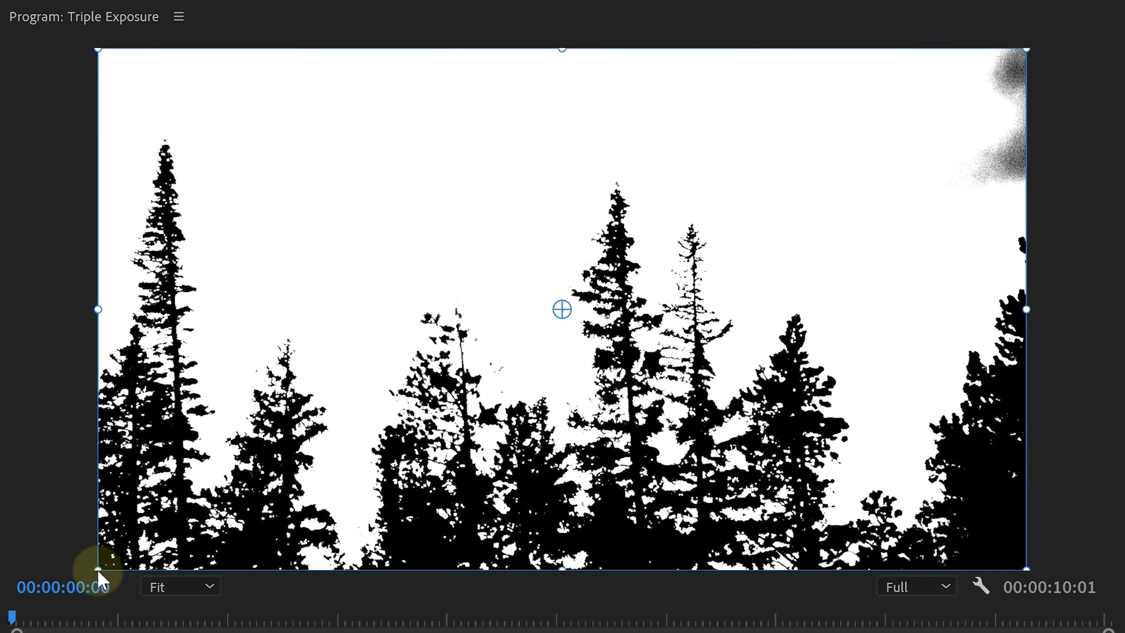
pyautogui.moveTo(1, 523); pyautogui.dragTo(131, 398)
pyautogui.moveTo(402, 367); pyautogui.dragTo(417, 151)
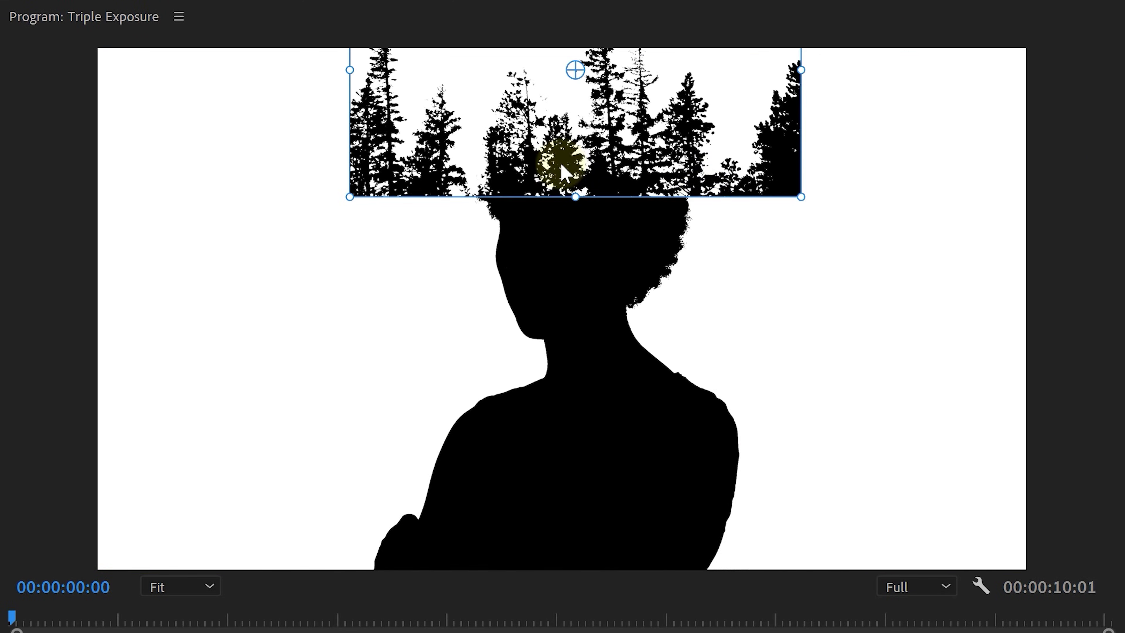
pyautogui.moveTo(801, 196); pyautogui.dragTo(783, 189)
pyautogui.moveTo(683, 177); pyautogui.dragTo(589, 166)
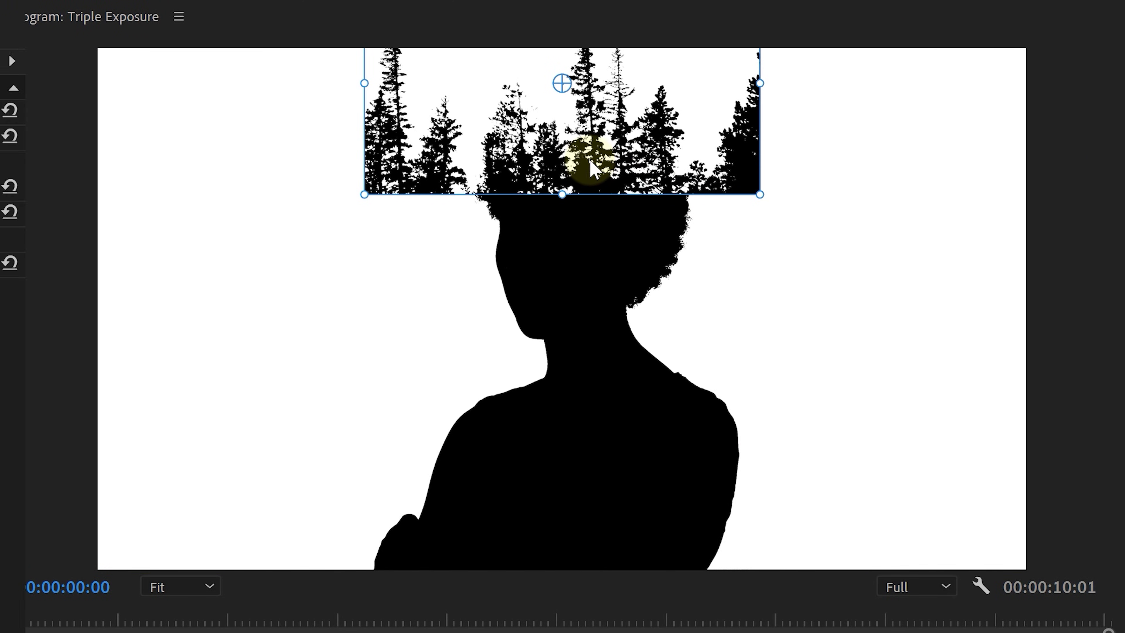
pyautogui.click(138, 172)
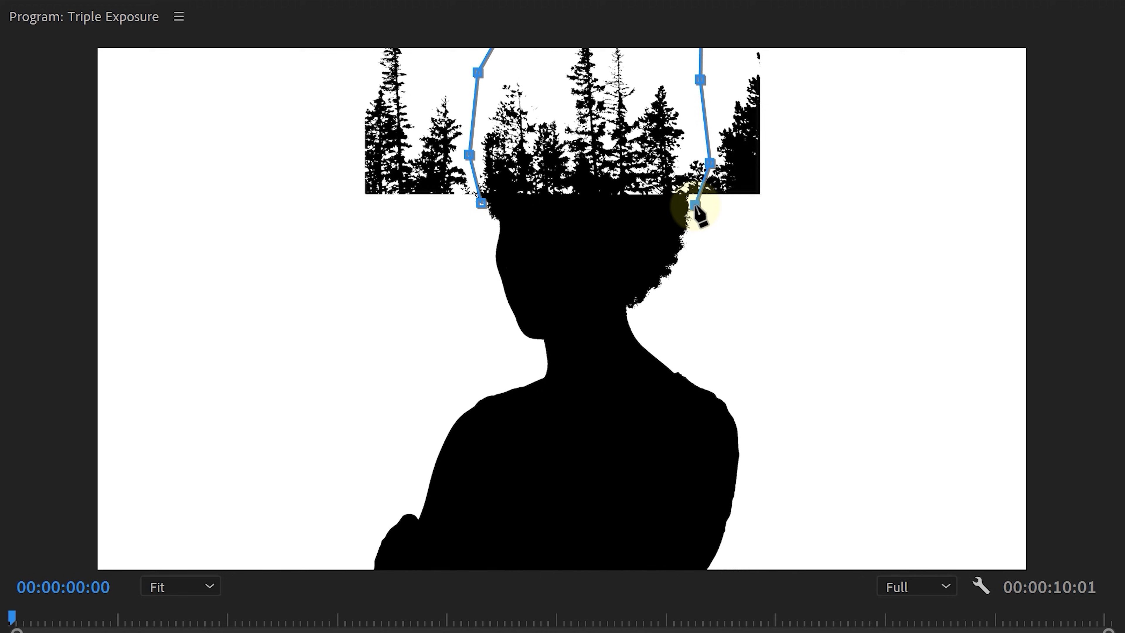
pyautogui.click(480, 203)
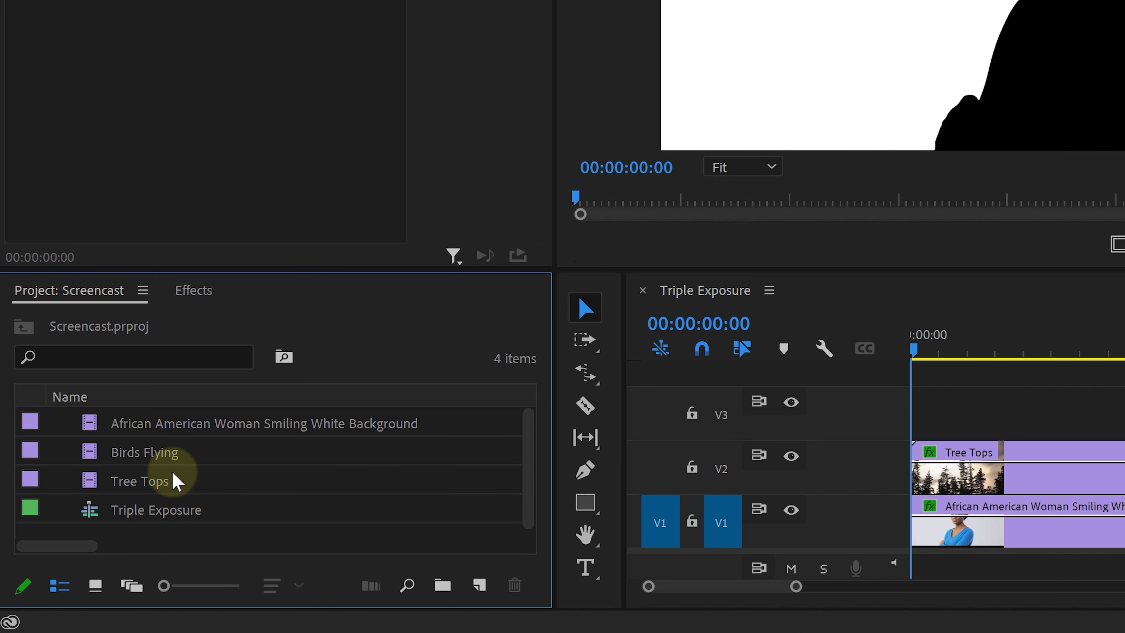
# Step: Put Birds Flying on V3, adjust its RGB curve, and set its blend mode to Darken
pyautogui.click(334, 452)
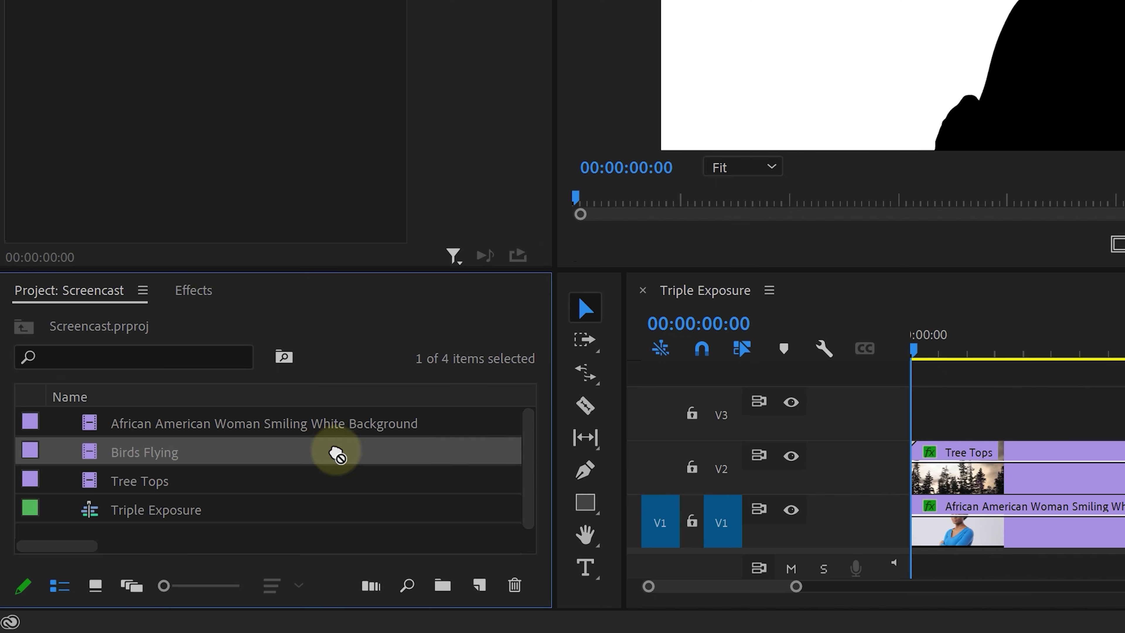
pyautogui.moveTo(334, 451); pyautogui.dragTo(856, 409)
pyautogui.click(497, 421)
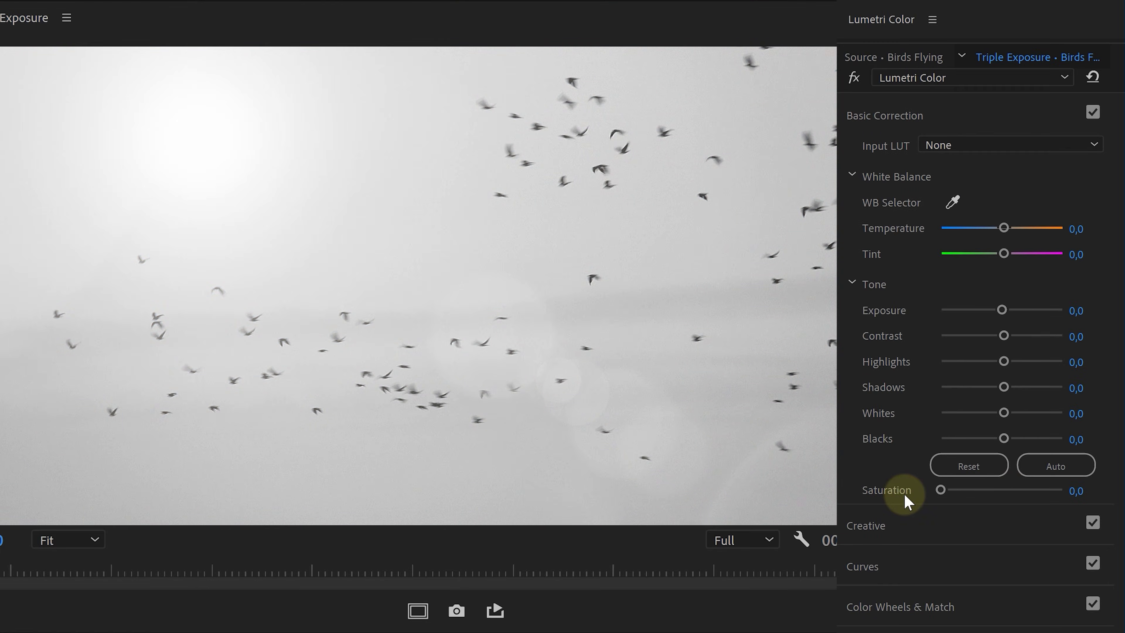
pyautogui.click(891, 566)
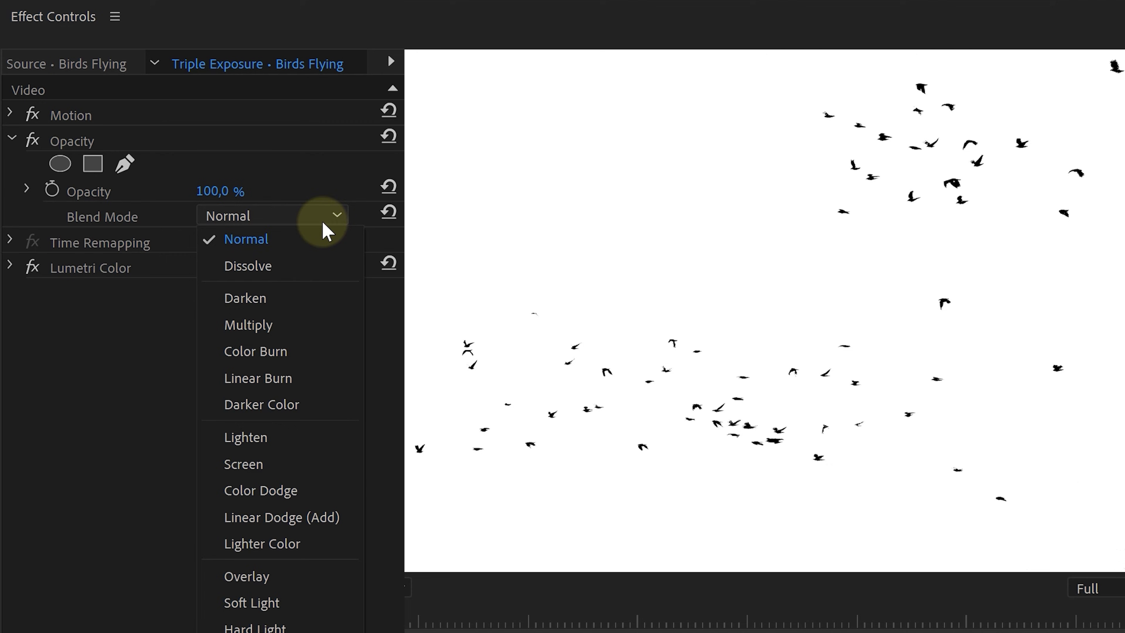
pyautogui.click(318, 292)
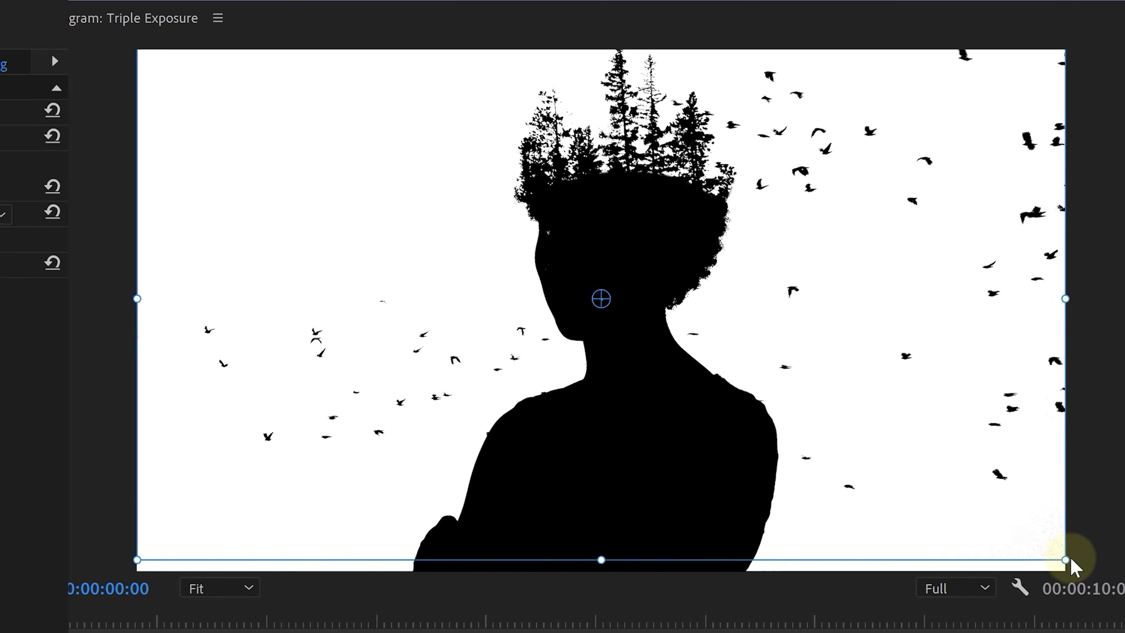
# Step: Scale and reposition the birds layer around her head, then close its mask path
pyautogui.moveTo(1069, 565); pyautogui.dragTo(645, 254)
pyautogui.moveTo(196, 339); pyautogui.dragTo(126, 343)
pyautogui.moveTo(404, 266); pyautogui.dragTo(370, 250)
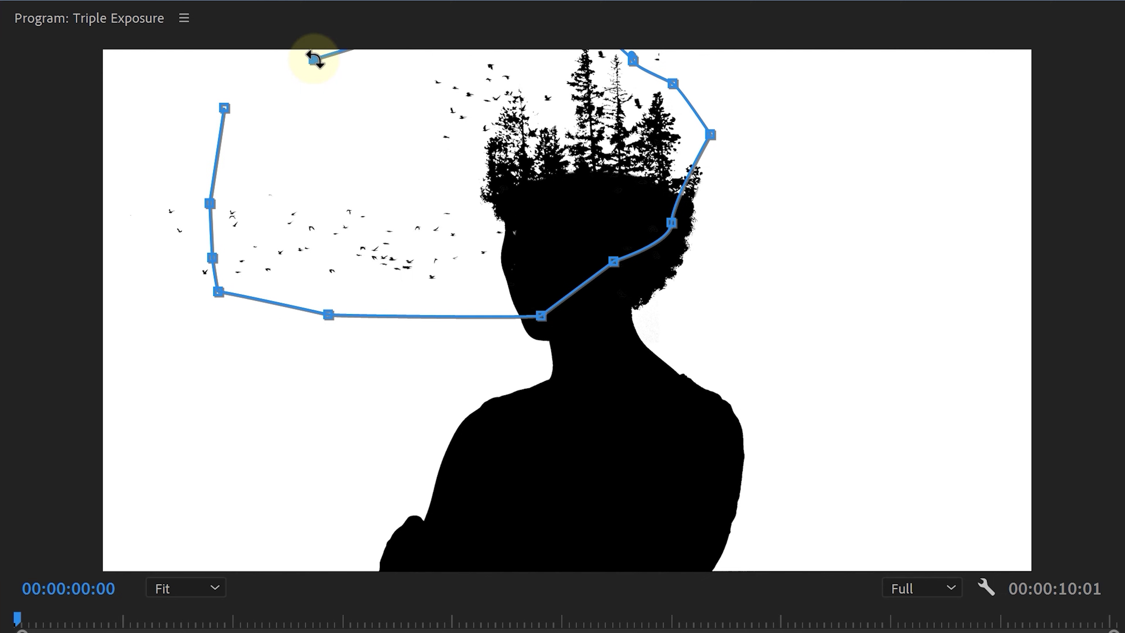
pyautogui.click(224, 109)
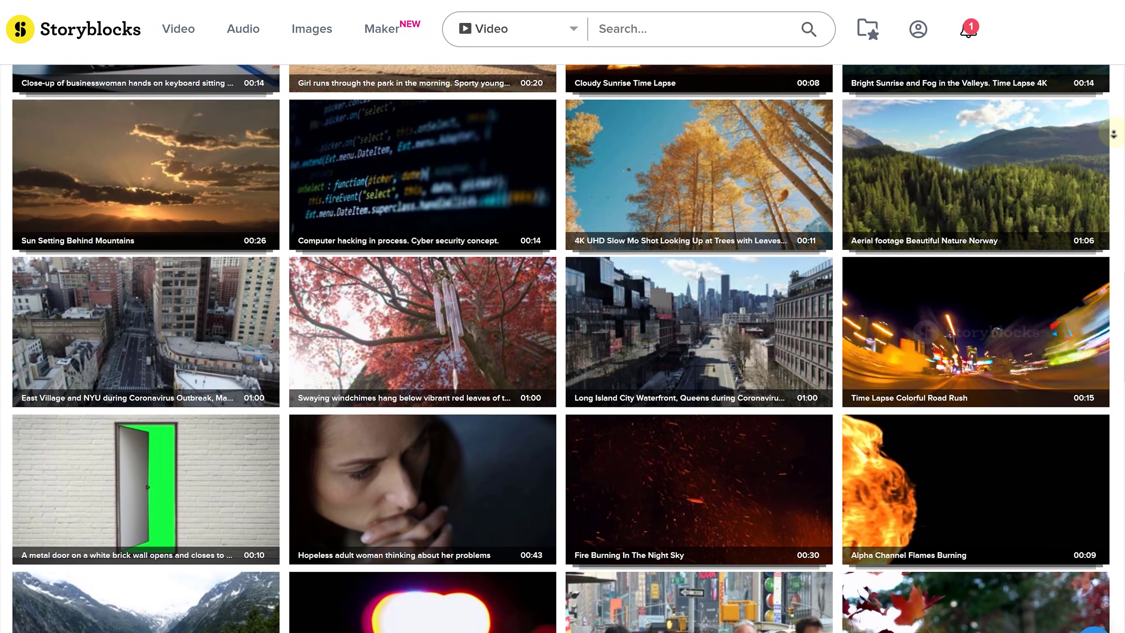
pyautogui.scroll(-4, 1113, 134)
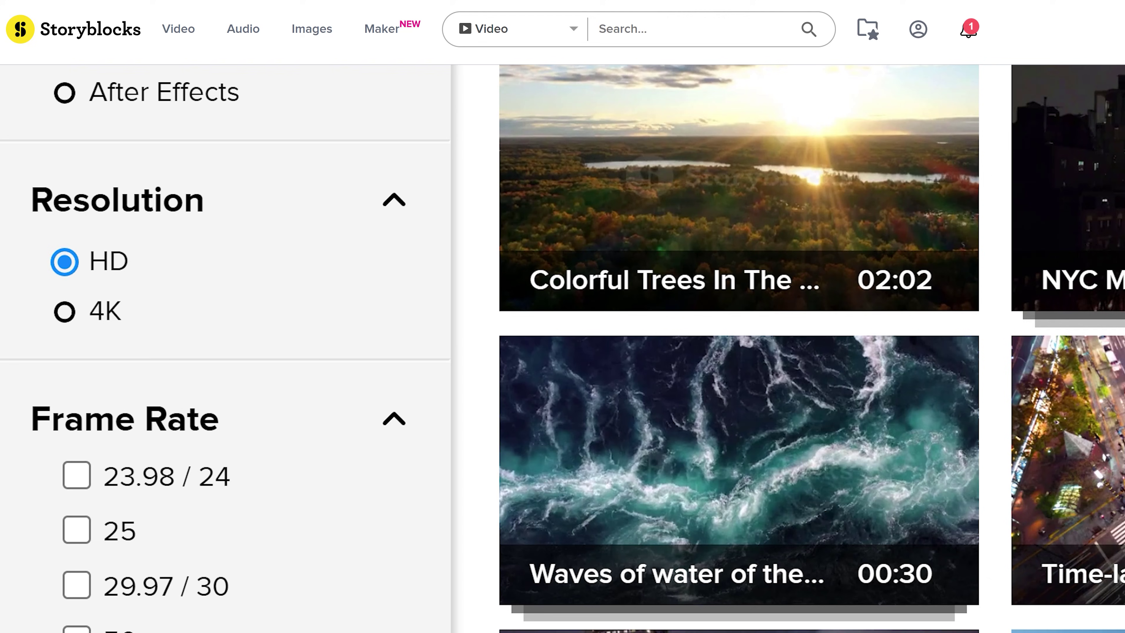
# Step: Browse the Storyblocks video results filtered to 4K resolution
pyautogui.click(62, 314)
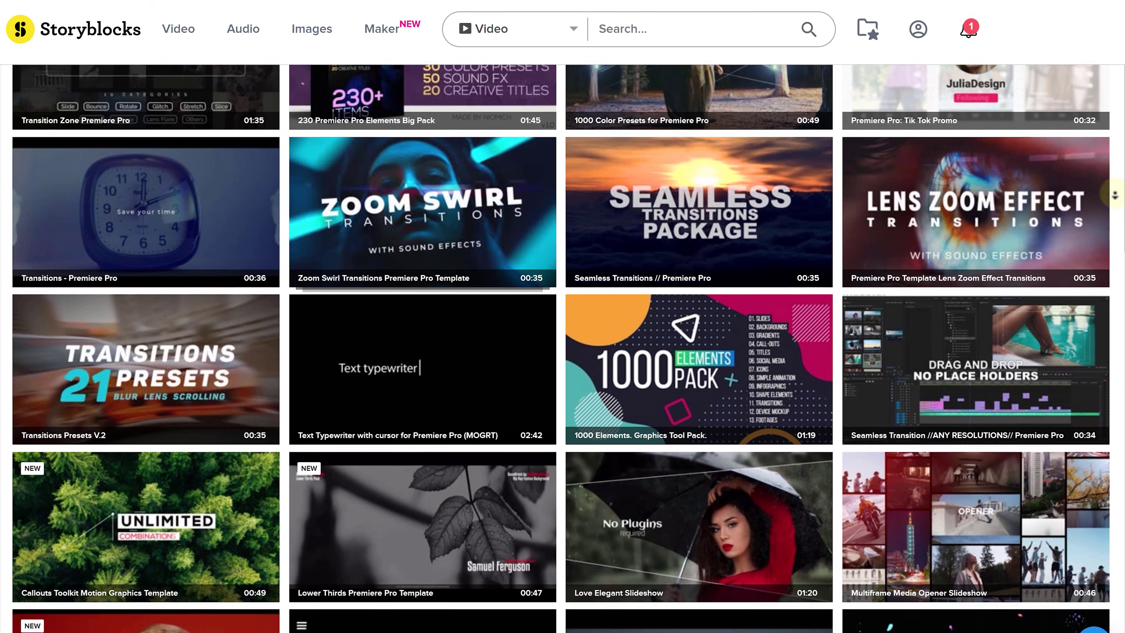
pyautogui.scroll(-10, 1115, 195)
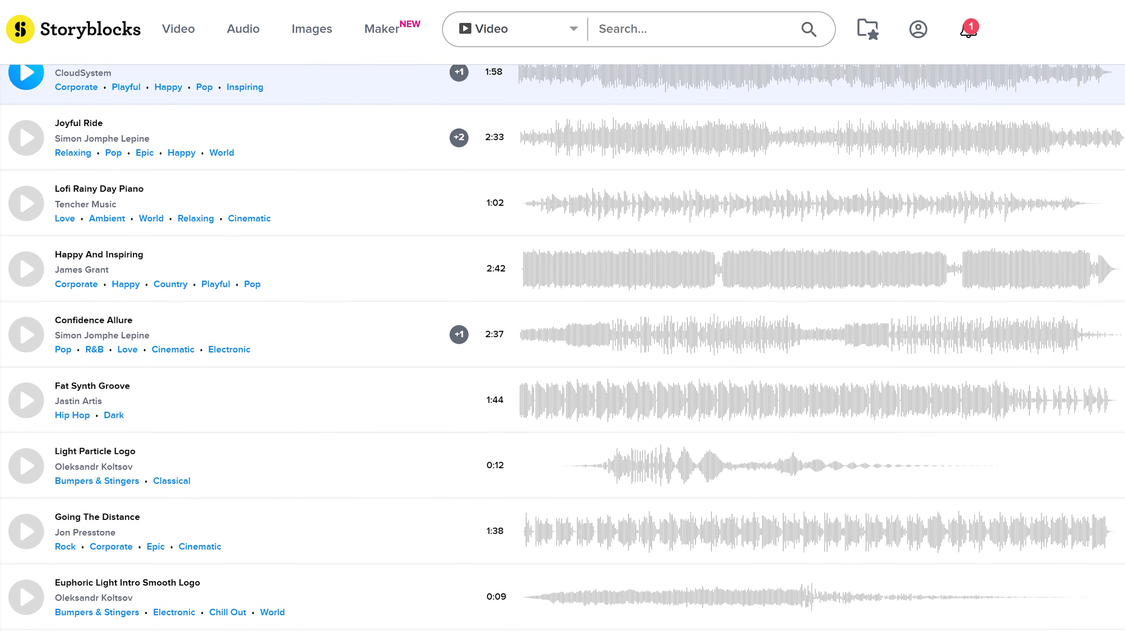
pyautogui.scroll(-2, 562, 348)
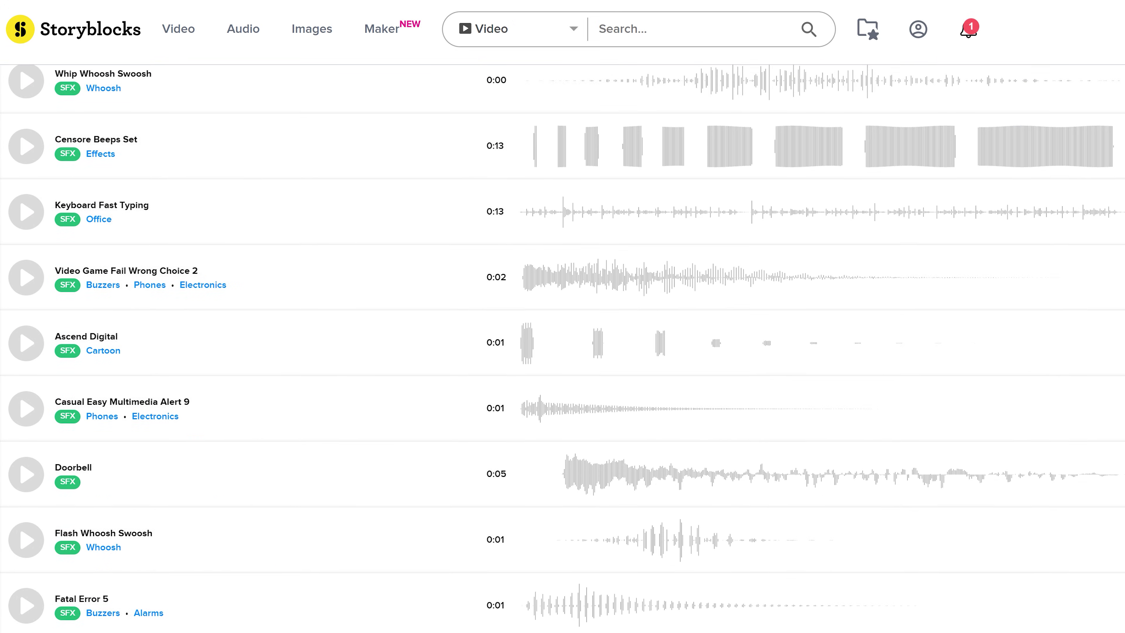
pyautogui.scroll(-3, 563, 510)
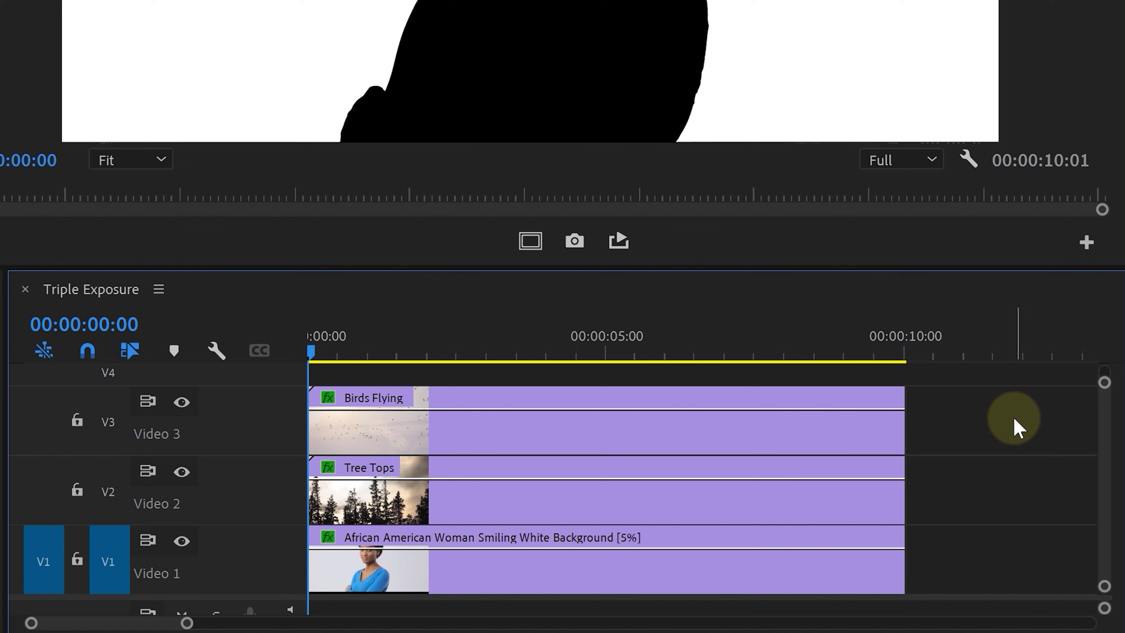
# Step: Nest the three stacked clips into a single Tree Lady clip
pyautogui.moveTo(1014, 418); pyautogui.dragTo(814, 563)
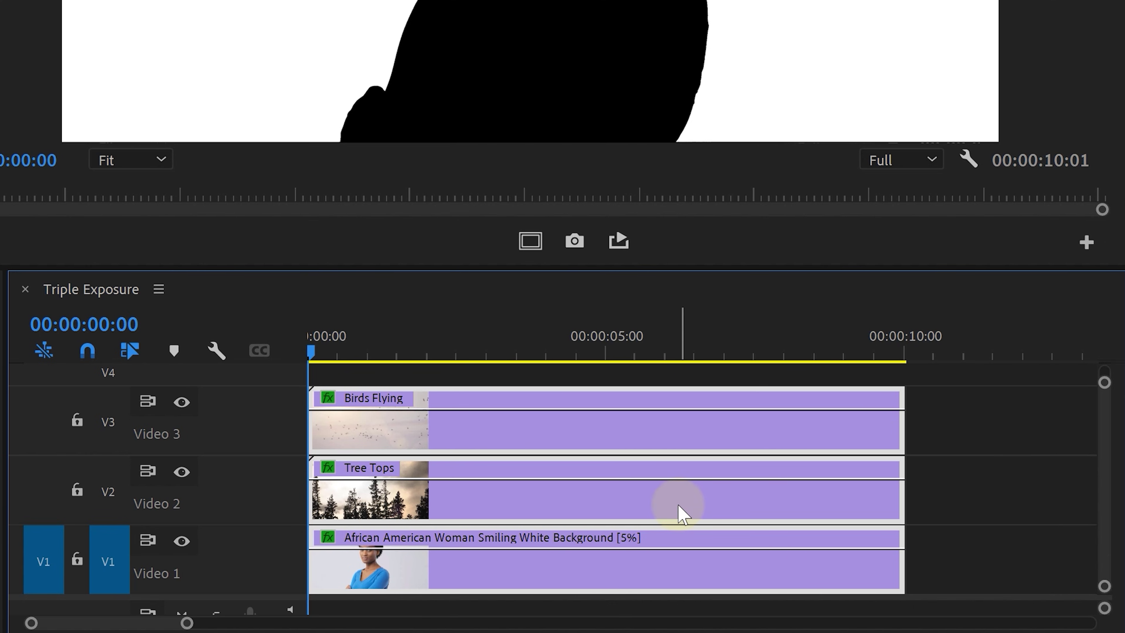
pyautogui.rightClick(678, 514)
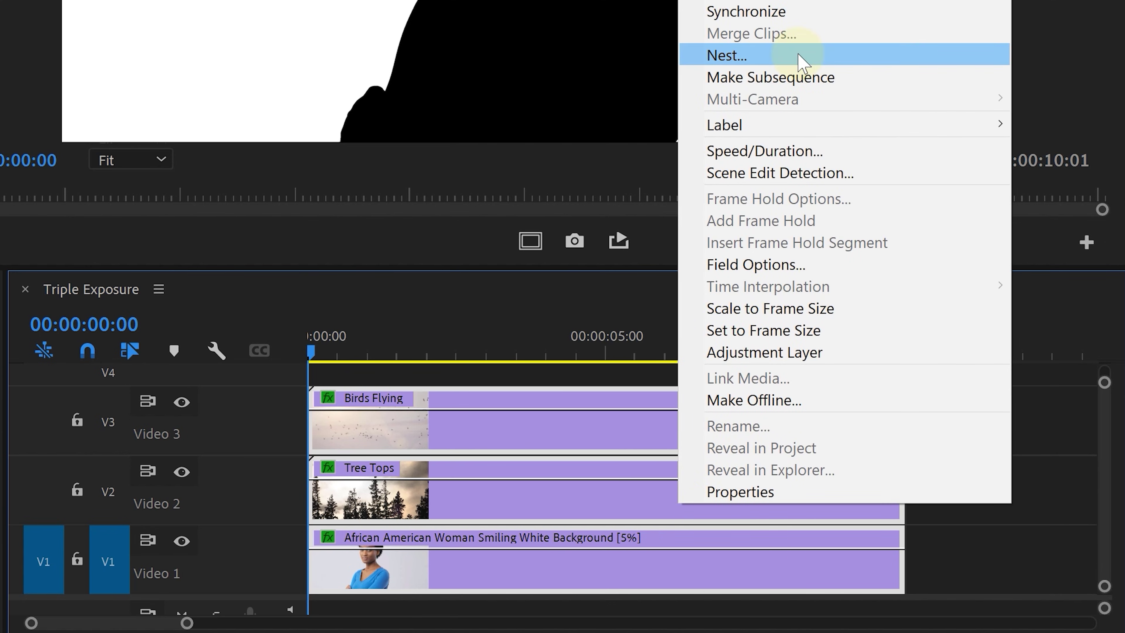
pyautogui.click(802, 62)
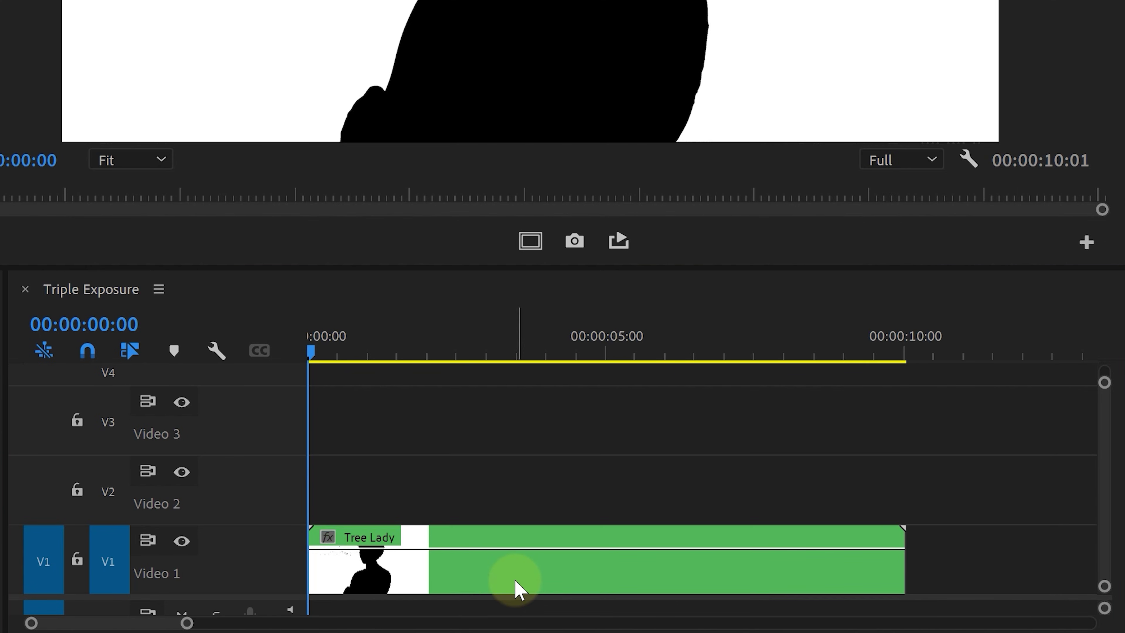
# Step: Move Tree Lady to V2, put Waves of Water on V1, and blend Tree Lady with Lighten
pyautogui.moveTo(518, 589); pyautogui.dragTo(504, 515)
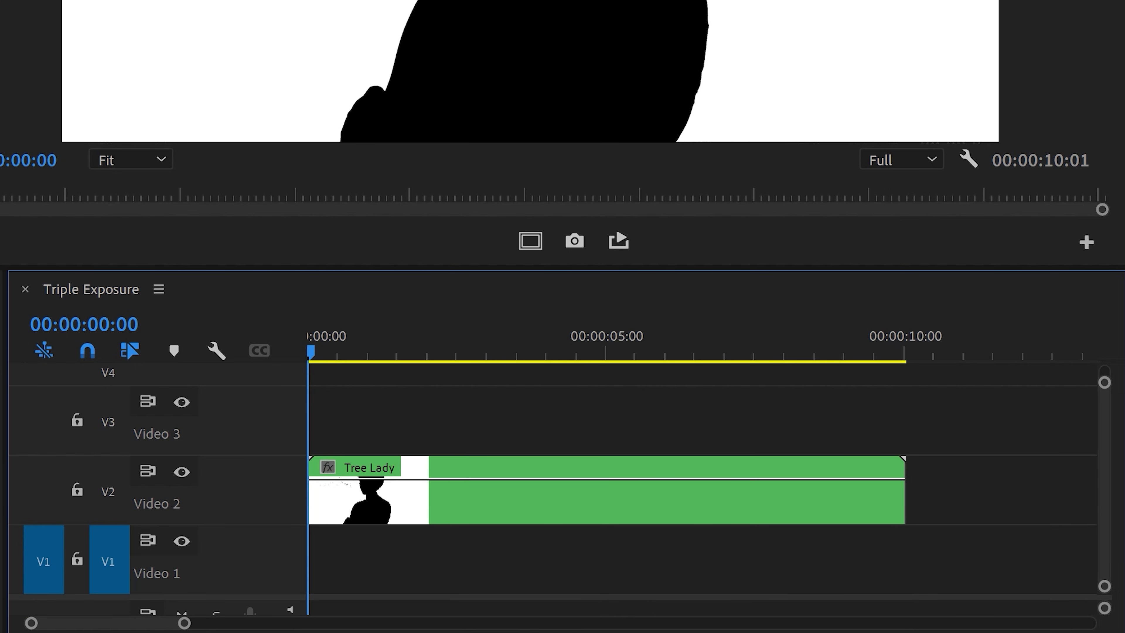
pyautogui.moveTo(0, 523); pyautogui.dragTo(271, 557)
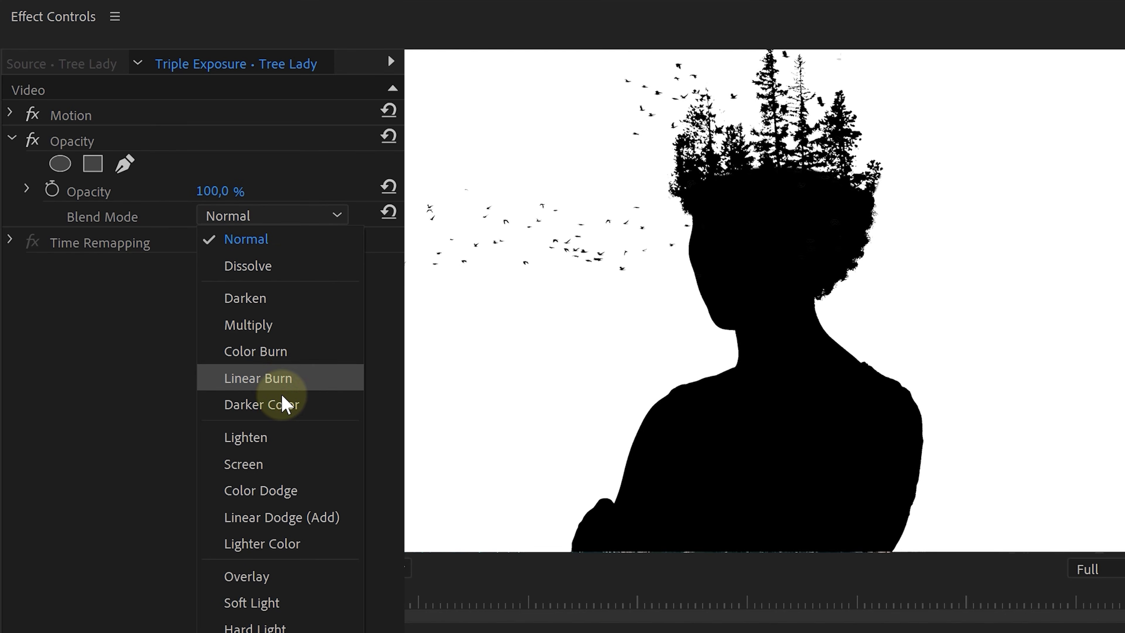
pyautogui.click(283, 437)
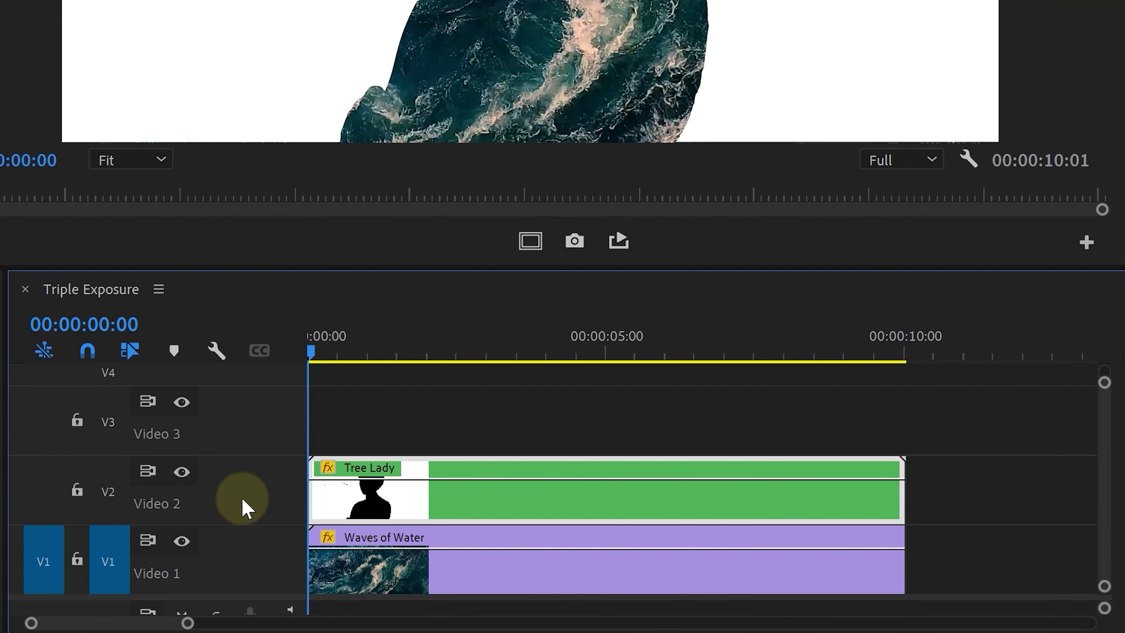
# Step: Copy the woman clip from Tree Lady onto V3 of Triple Exposure and reset its RGB curve
pyautogui.doubleClick(358, 495)
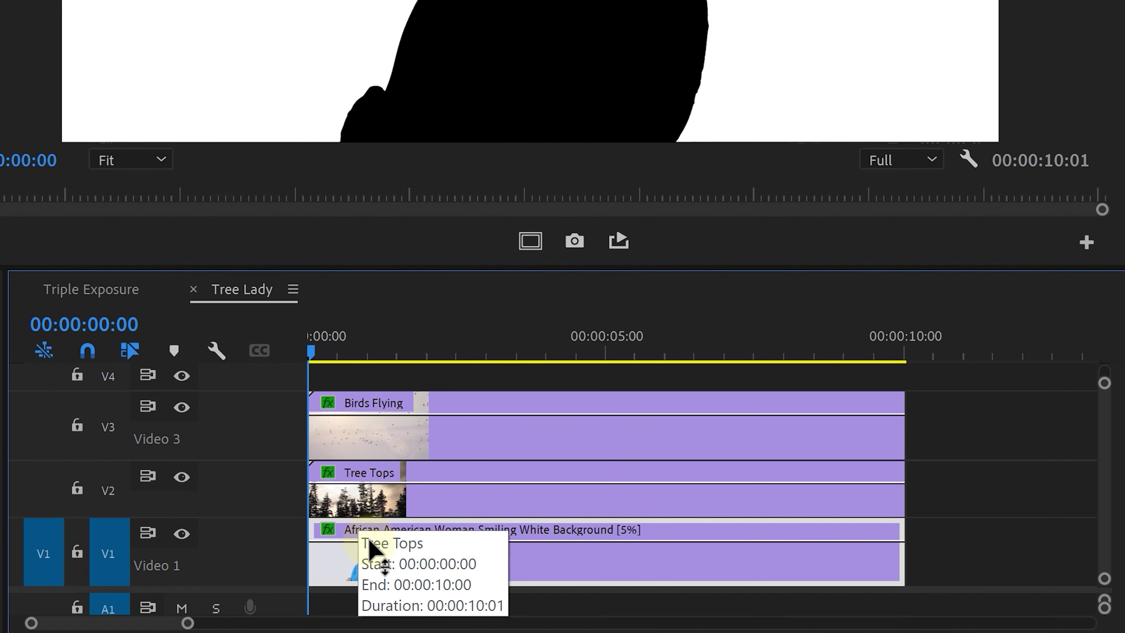
pyautogui.hotkey('ctrl', 'c')
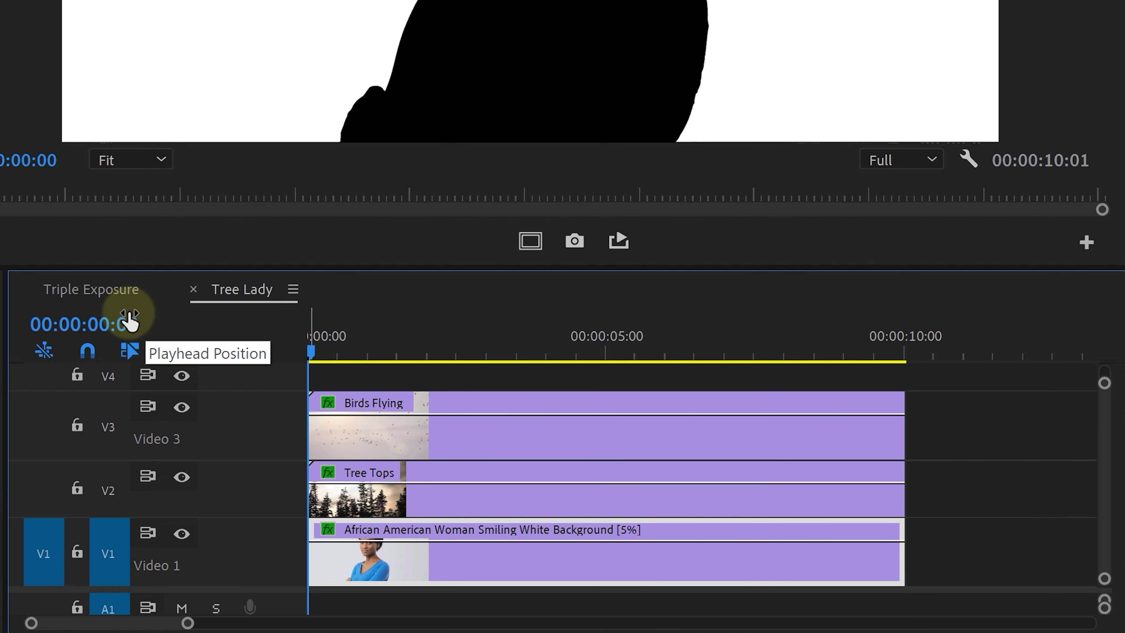
pyautogui.click(118, 298)
pyautogui.hotkey('ctrl', 'v')
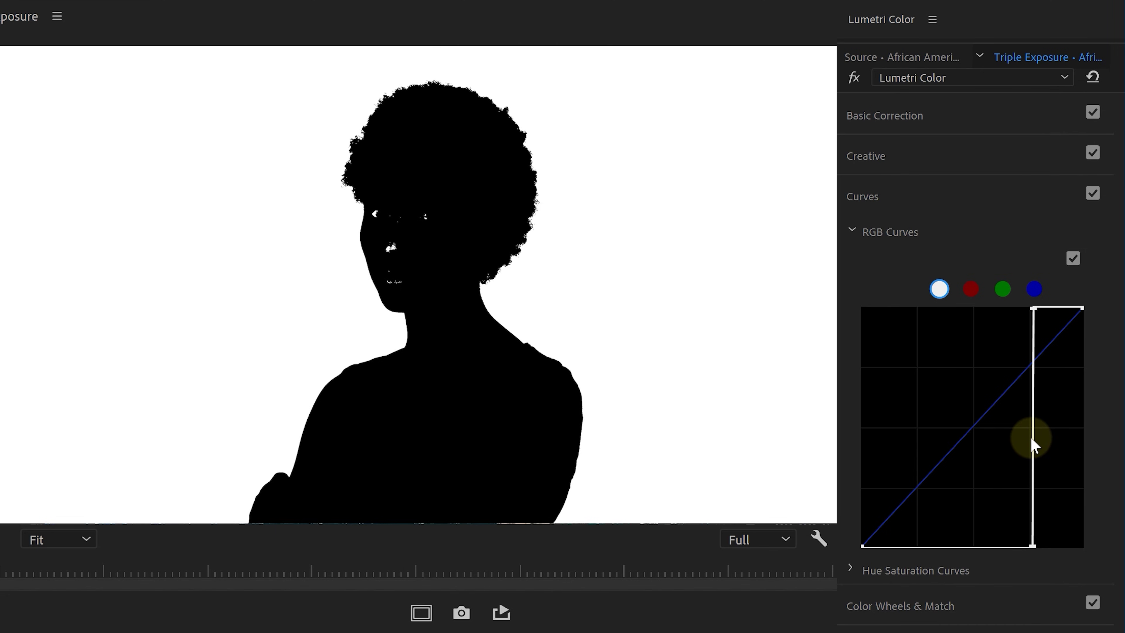
pyautogui.doubleClick(1030, 443)
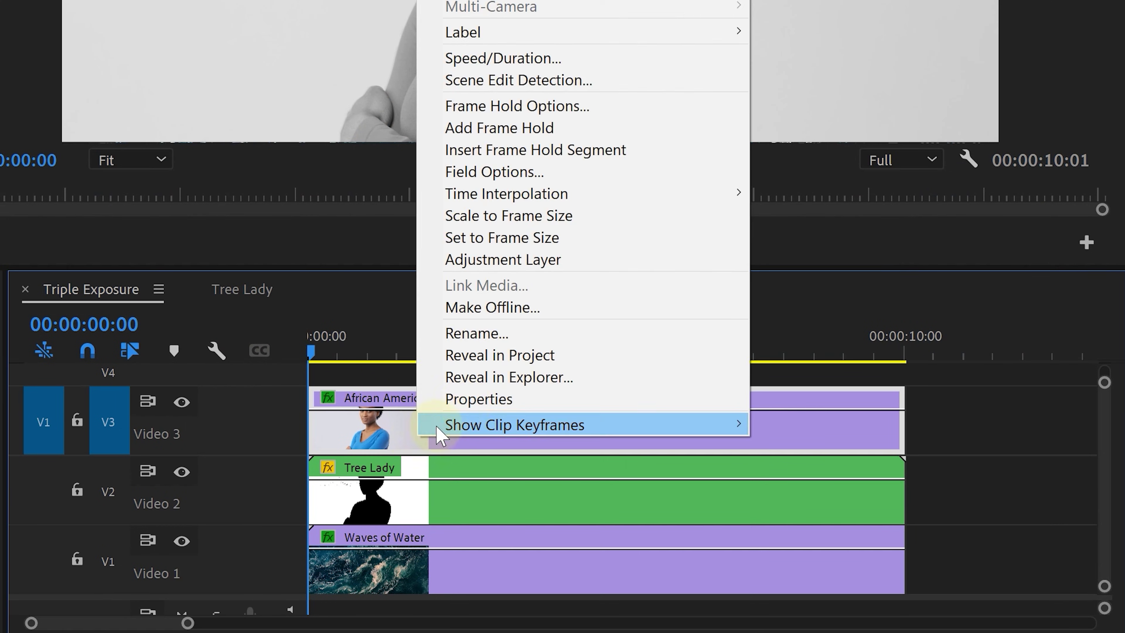
# Step: Give the V3 woman clip Frame Sampling interpolation and the Color Burn blend mode
pyautogui.click(556, 77)
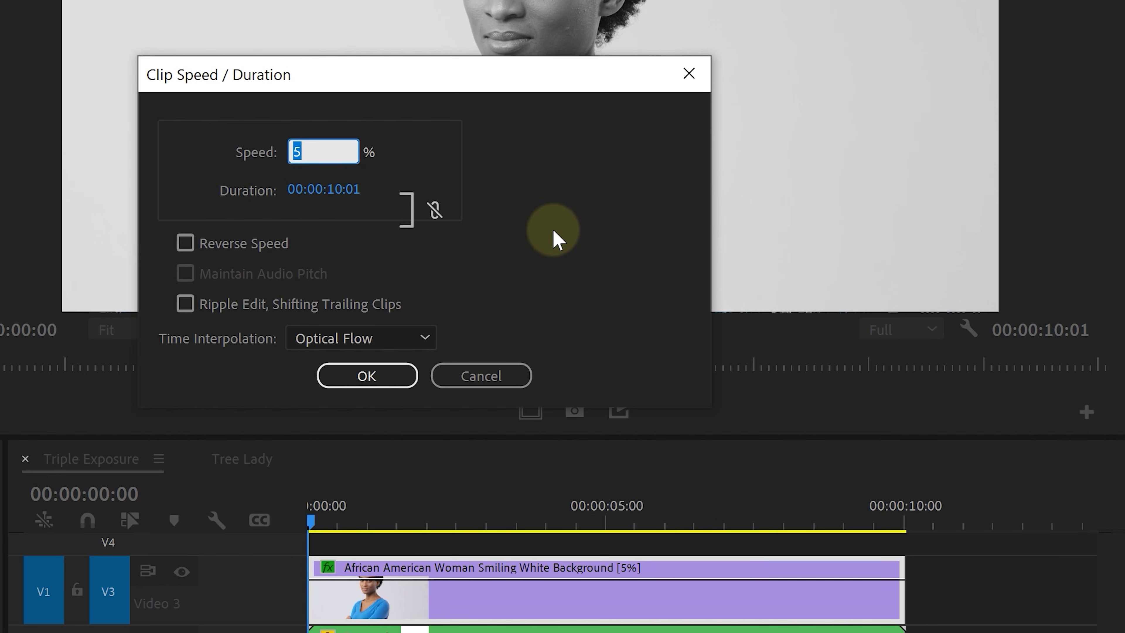
pyautogui.click(412, 342)
pyautogui.click(407, 365)
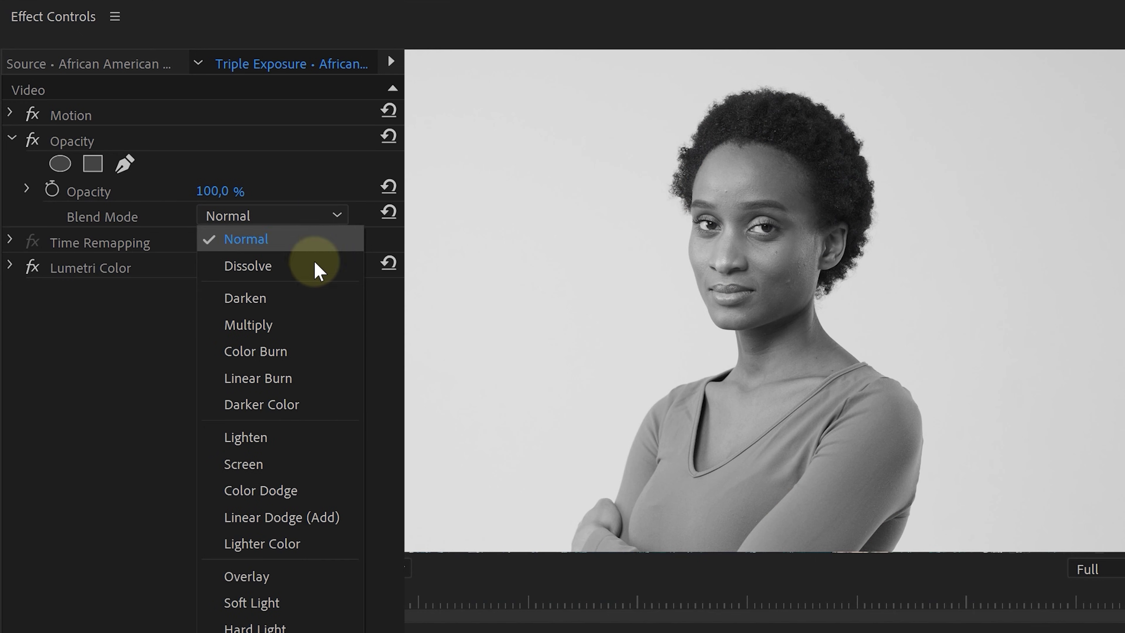
pyautogui.click(306, 351)
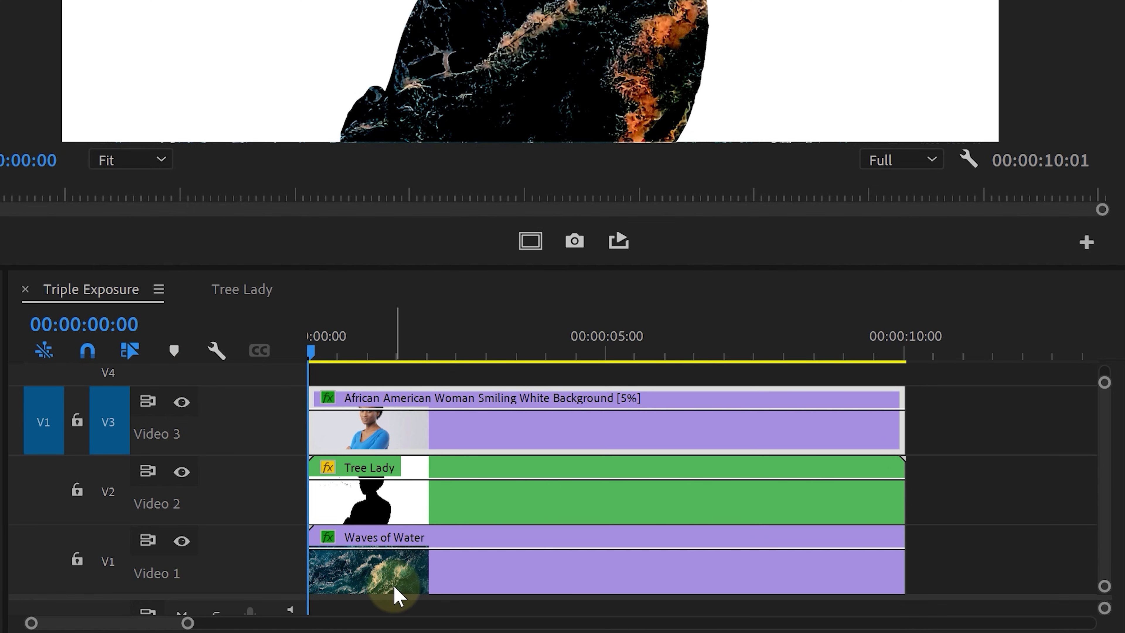
# Step: Bend the Waves of Water RGB curve into an S-shape with adjusted upper and lower points
pyautogui.click(394, 590)
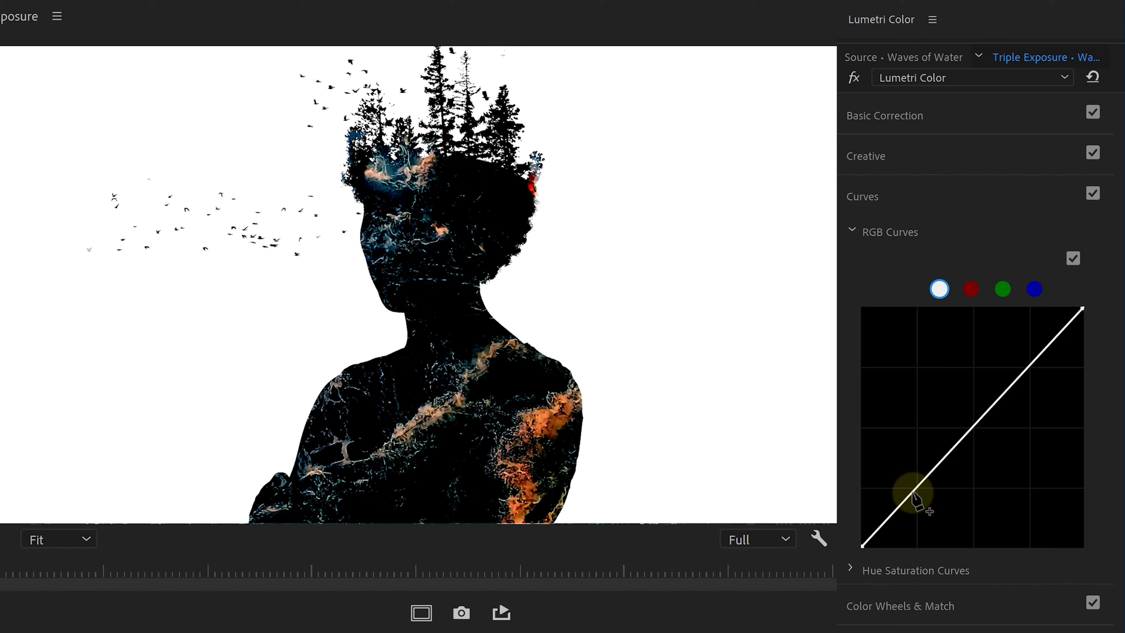
pyautogui.moveTo(912, 493); pyautogui.dragTo(895, 481)
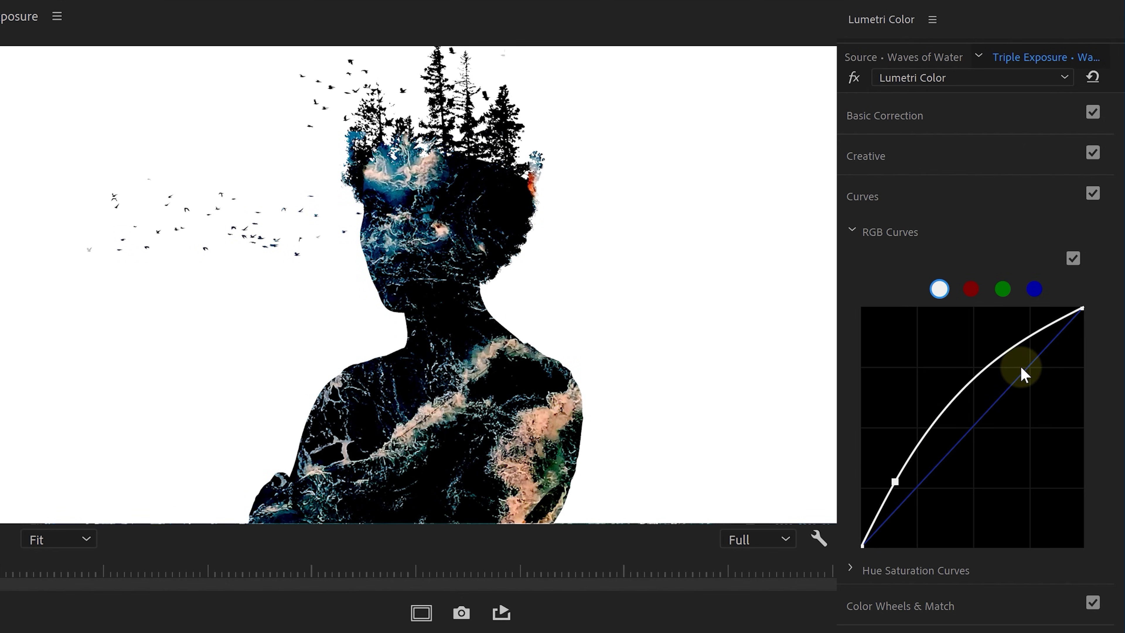
pyautogui.moveTo(1006, 360); pyautogui.dragTo(1040, 396)
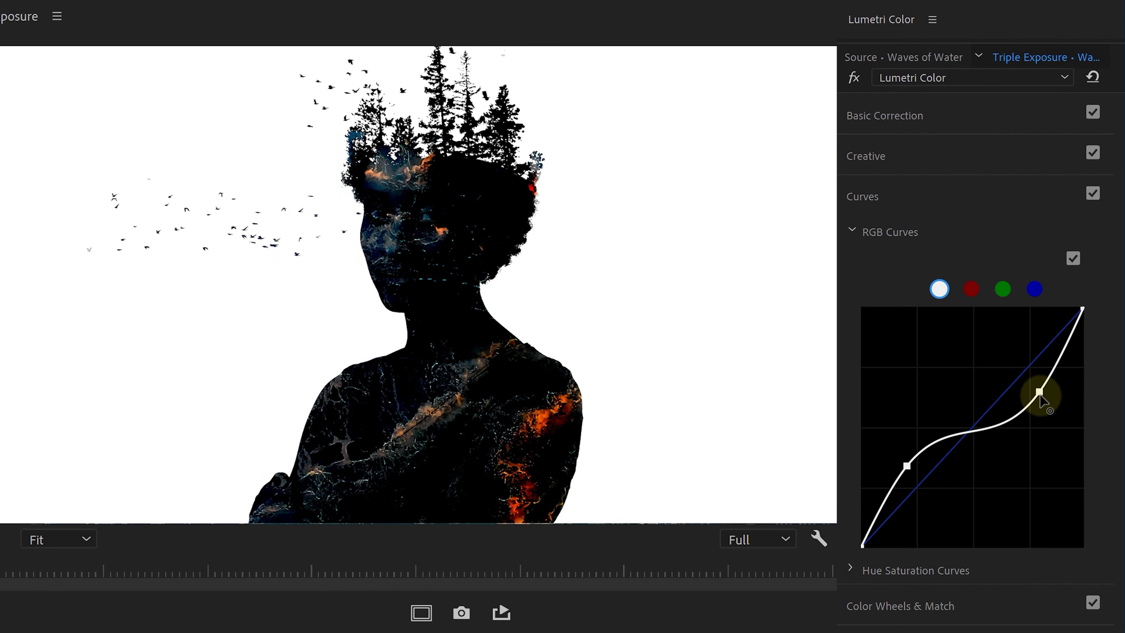
pyautogui.moveTo(1040, 395); pyautogui.dragTo(1039, 392)
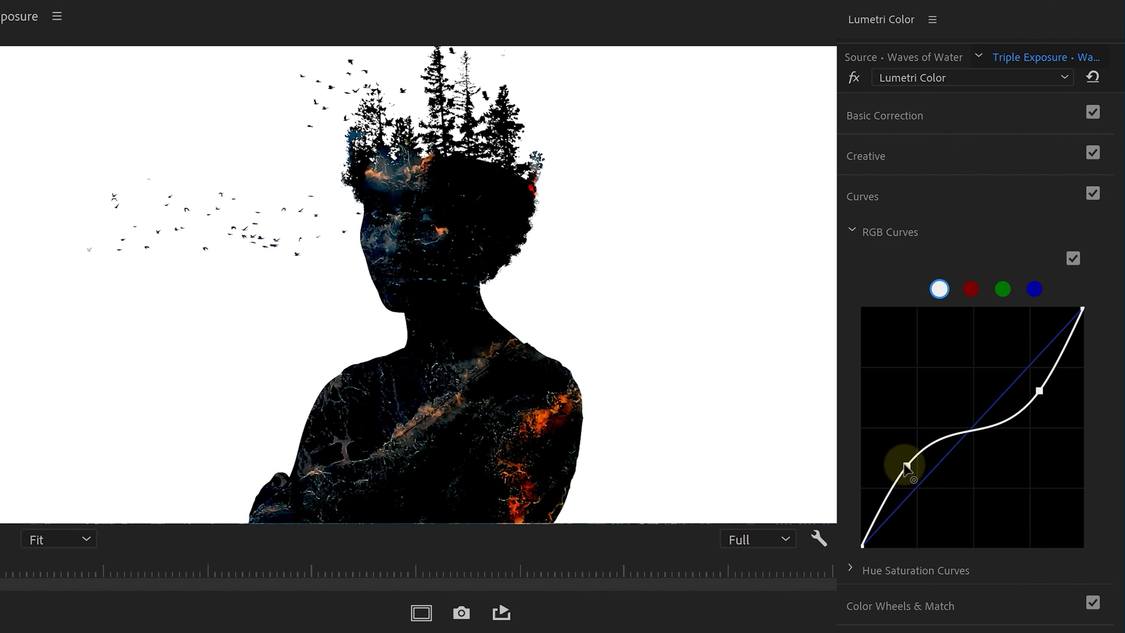
pyautogui.moveTo(906, 468); pyautogui.dragTo(898, 464)
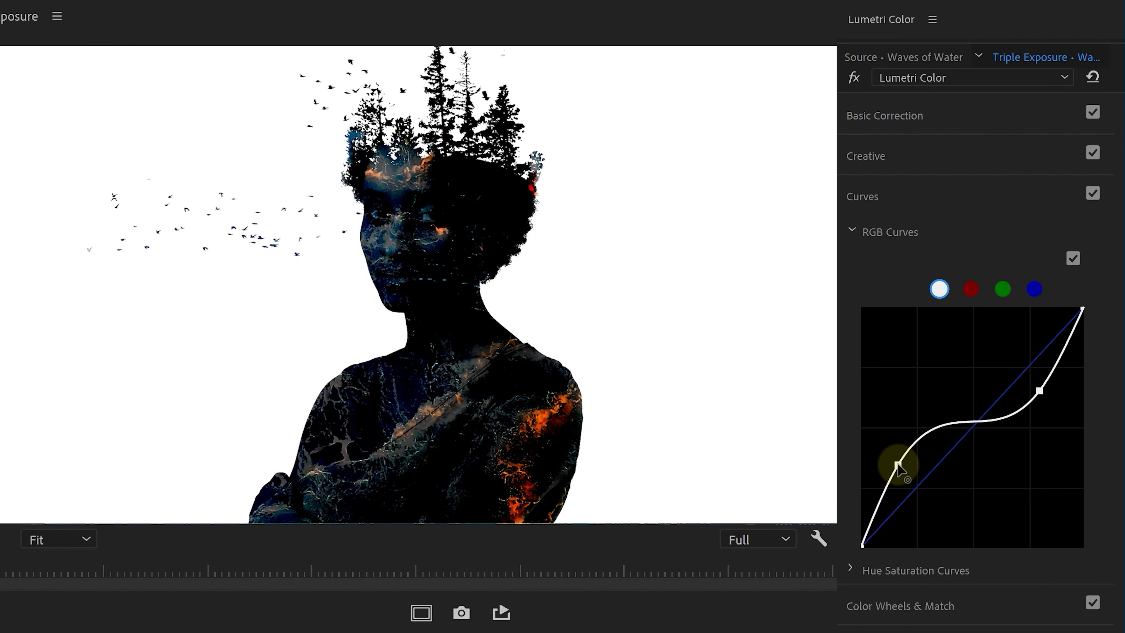